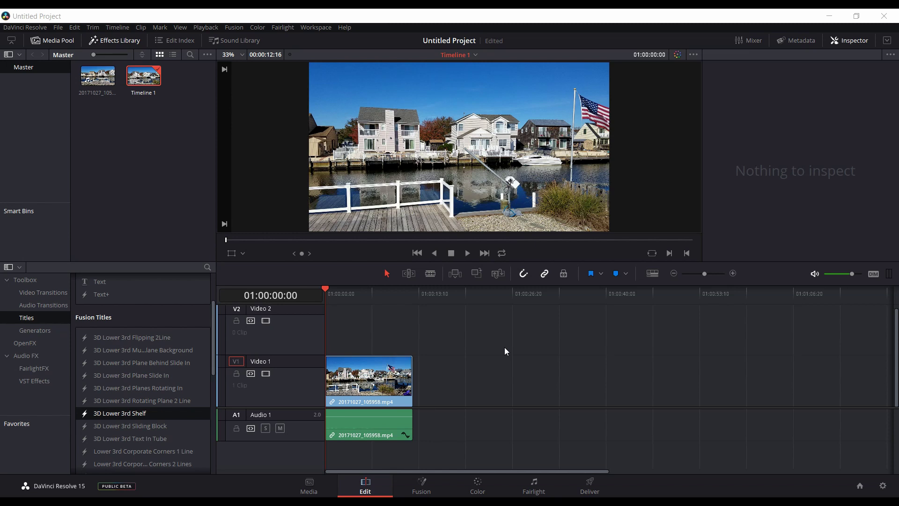
Step: Switch the timeline clip from the Edit page to the Fusion page
{"action": "left_click", "coordinate": [426, 485]}
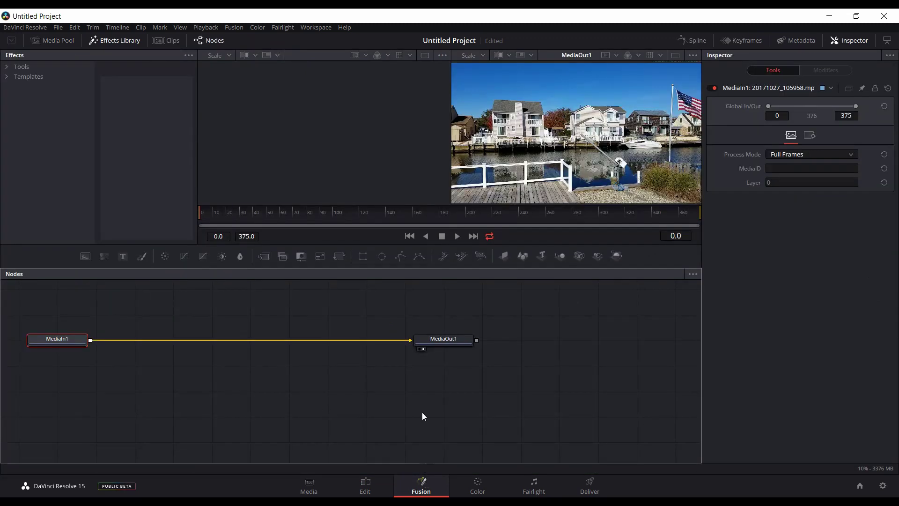
Step: Move MediaOut1 up and right and MediaIn1 to the right, then return to the Edit page
{"action": "left_click_drag", "start_coordinate": [439, 343], "coordinate": [455, 340]}
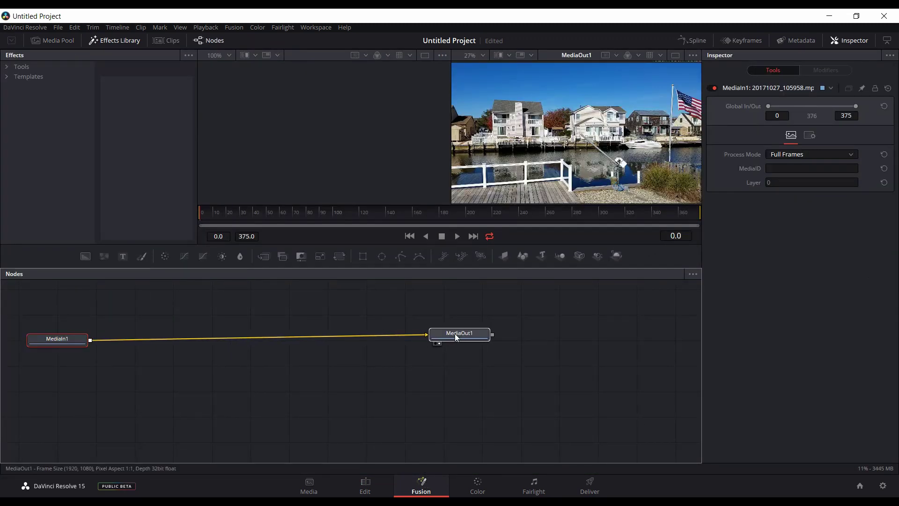
{"action": "left_click_drag", "start_coordinate": [51, 341], "coordinate": [80, 342]}
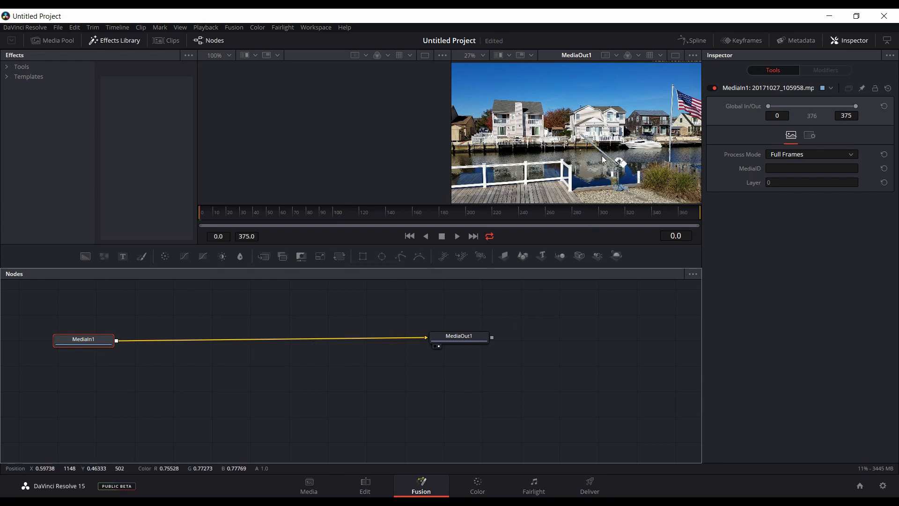
{"action": "left_click", "coordinate": [368, 482]}
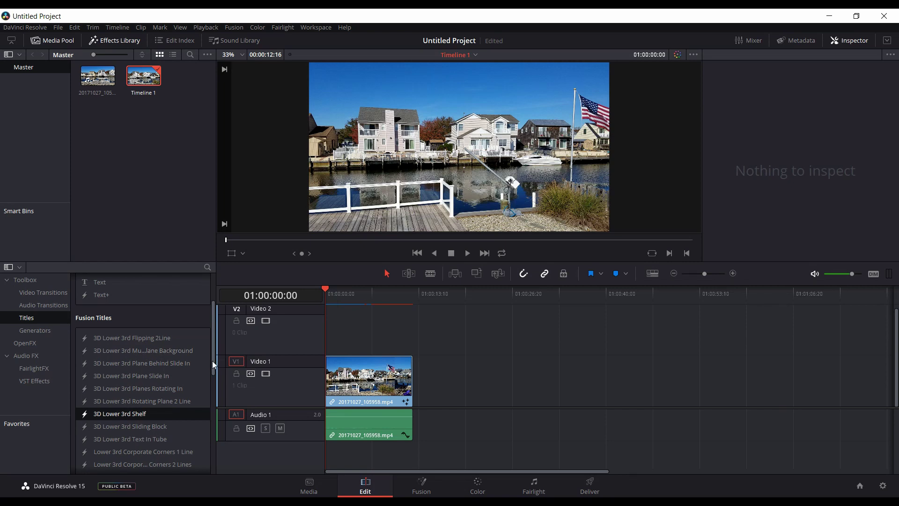
{"action": "left_click_drag", "start_coordinate": [212, 360], "coordinate": [215, 347]}
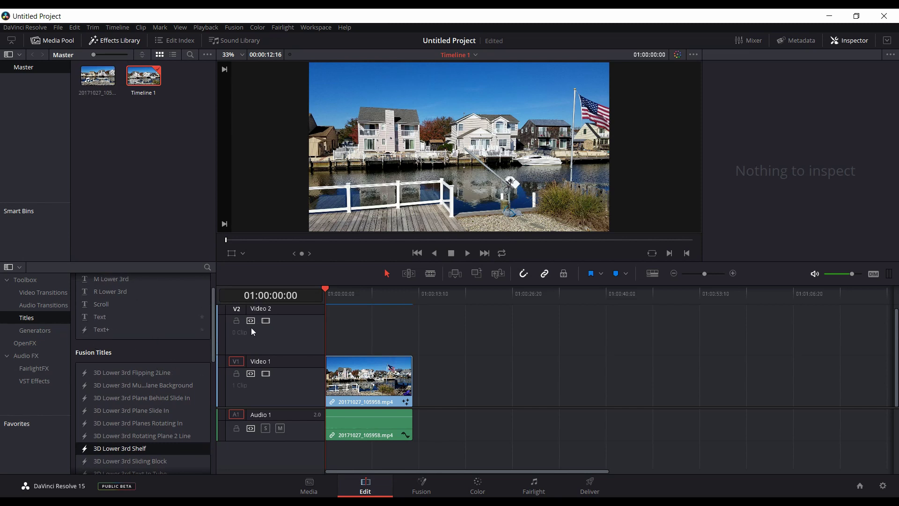
{"action": "left_click_drag", "start_coordinate": [212, 322], "coordinate": [209, 338]}
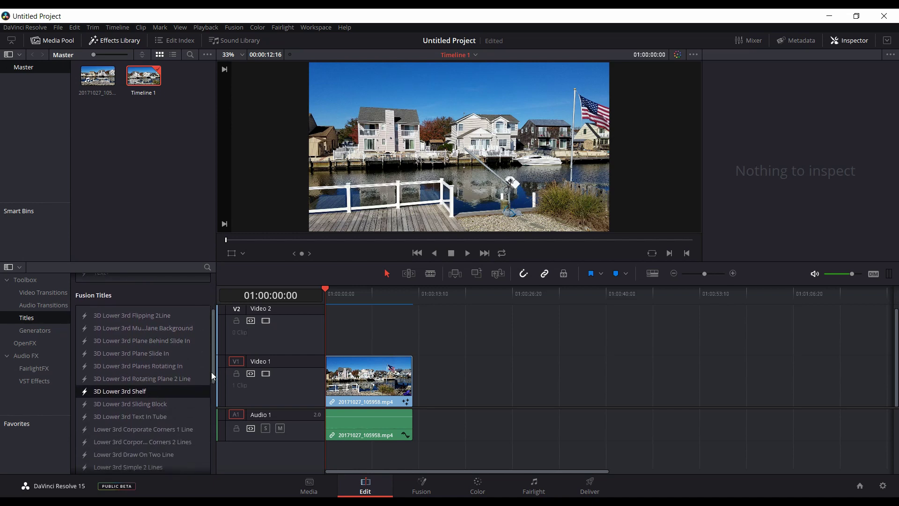
{"action": "mouse_move", "coordinate": [213, 364]}
{"action": "left_mouse_down"}
{"action": "mouse_move", "coordinate": [211, 388]}
{"action": "mouse_move", "coordinate": [215, 368]}
{"action": "left_mouse_up"}
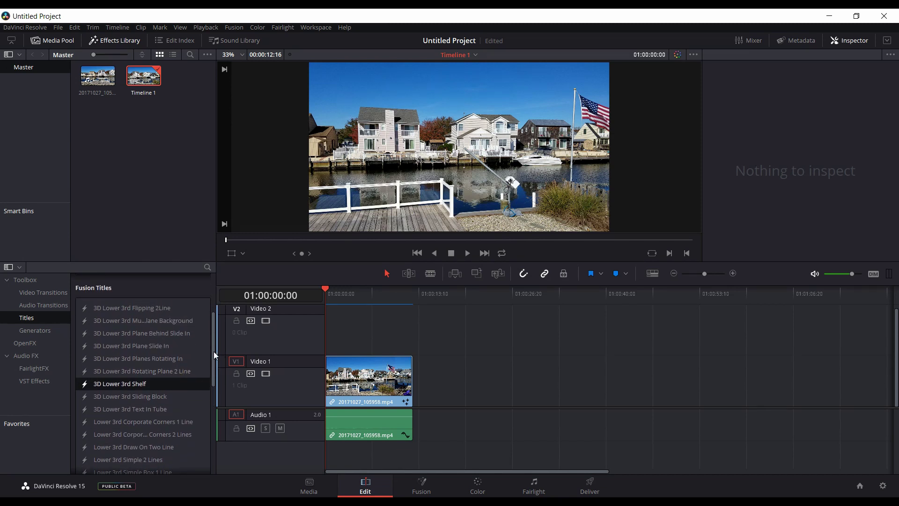
{"action": "left_click_drag", "start_coordinate": [213, 351], "coordinate": [210, 360]}
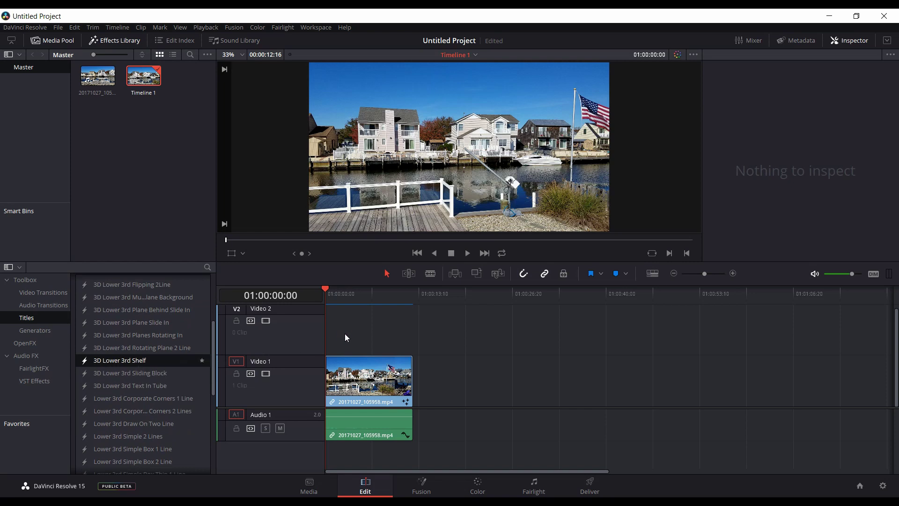
{"action": "left_click_drag", "start_coordinate": [344, 333], "coordinate": [333, 337]}
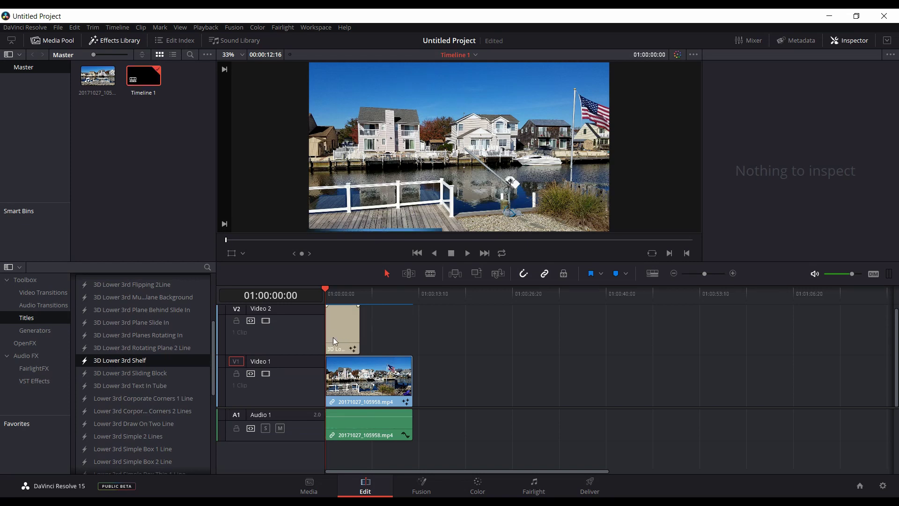
Step: Preview the 3D Lower 3rd Shelf title on V2, delete it, and go to the Fusion page
{"action": "left_click", "coordinate": [467, 252]}
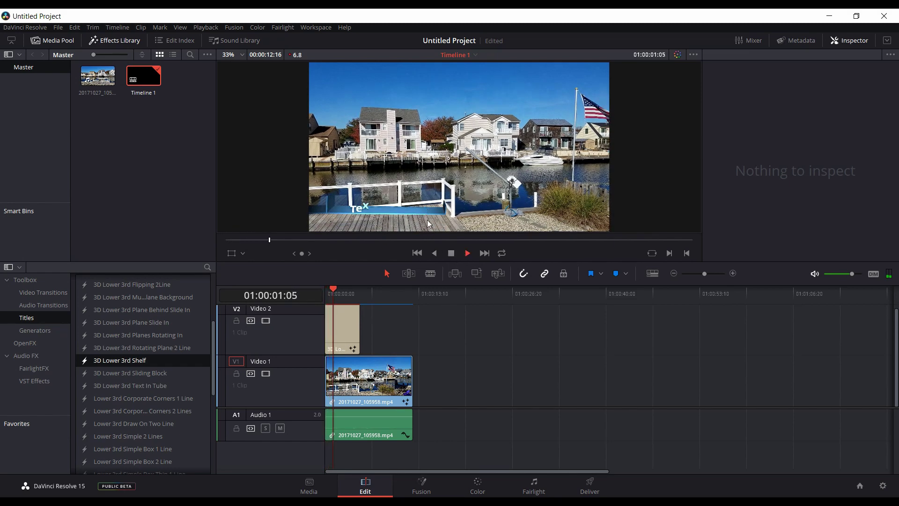
{"action": "left_click", "coordinate": [450, 254]}
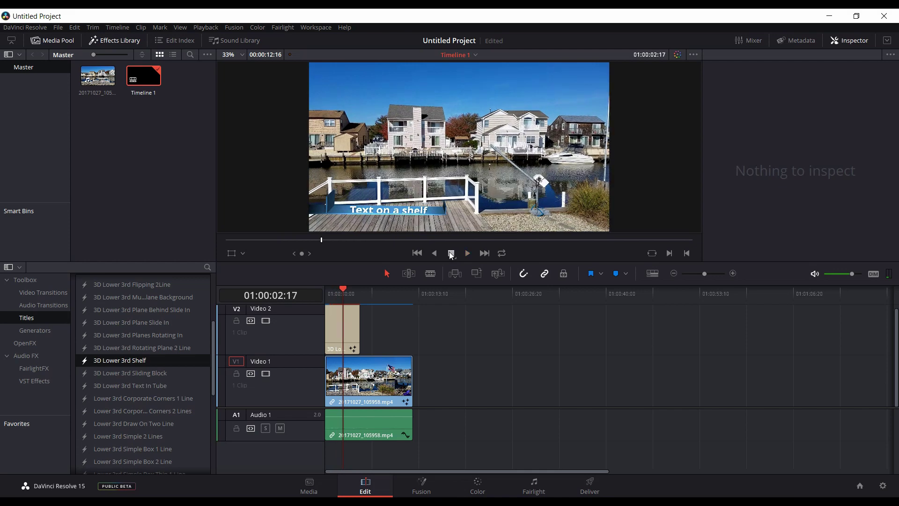
{"action": "left_click", "coordinate": [339, 329]}
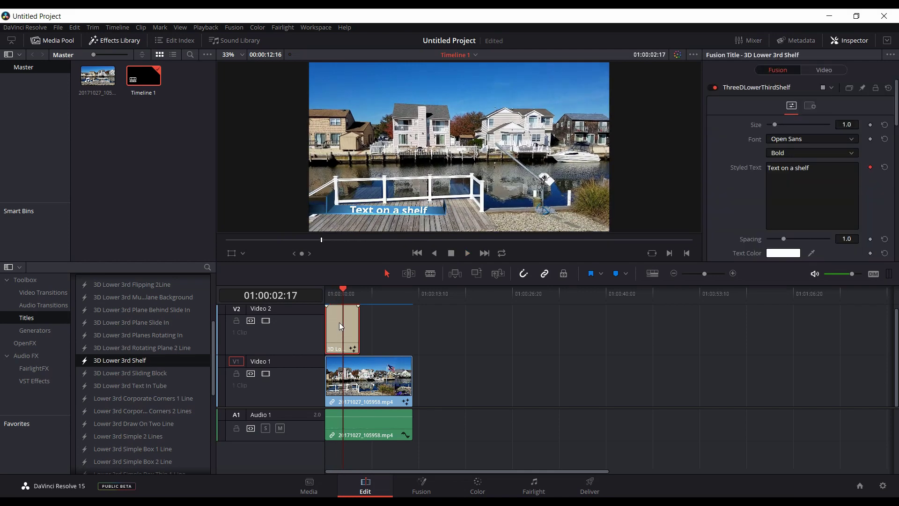
{"action": "key", "text": "Delete"}
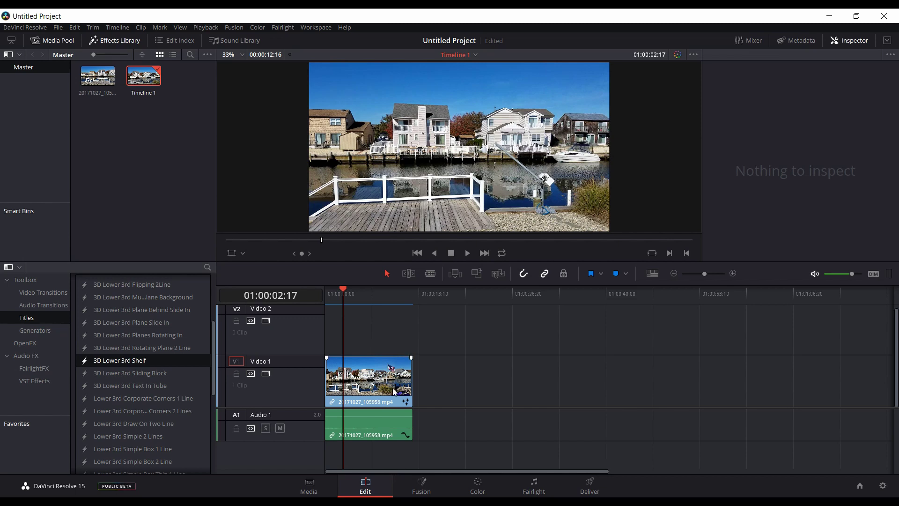
{"action": "left_click", "coordinate": [422, 486]}
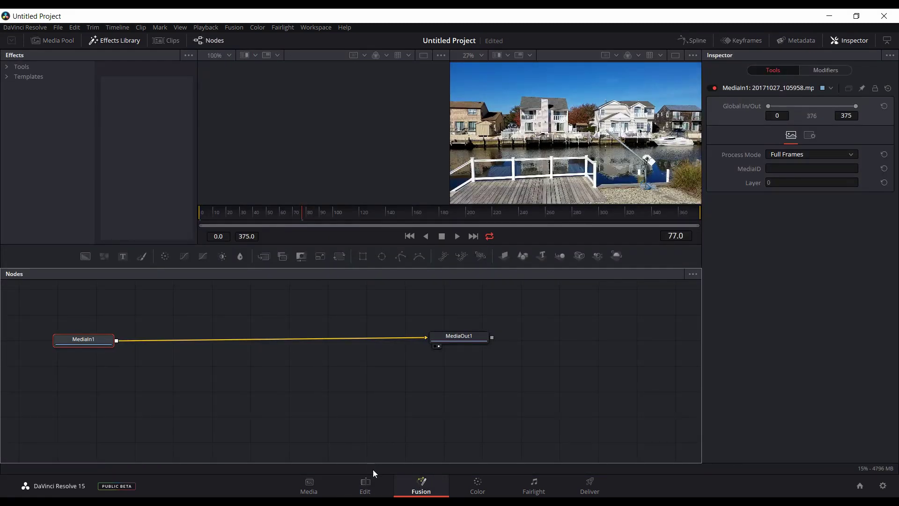
Step: Return to the Edit page and bring the Fusion tv rating.comp window forward to check it
{"action": "left_click", "coordinate": [365, 485]}
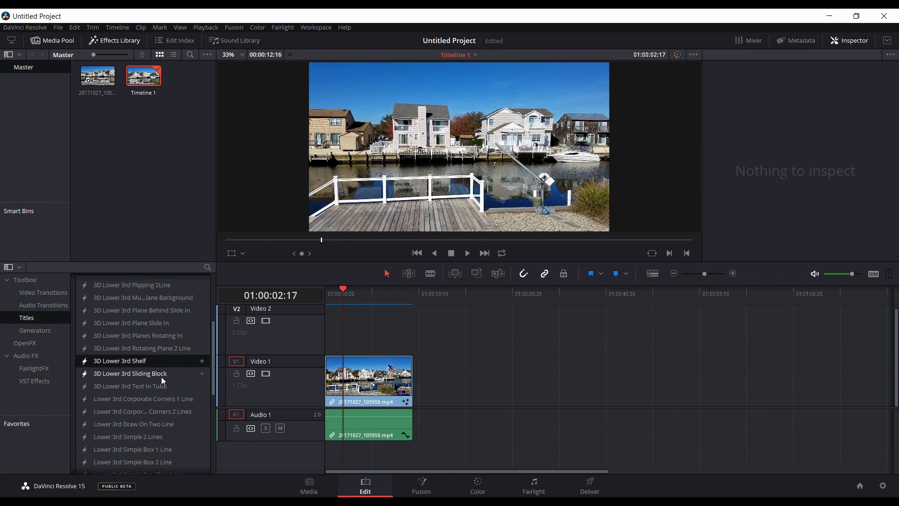
{"action": "scroll", "coordinate": [173, 385], "scroll_direction": "up", "scroll_amount": 3}
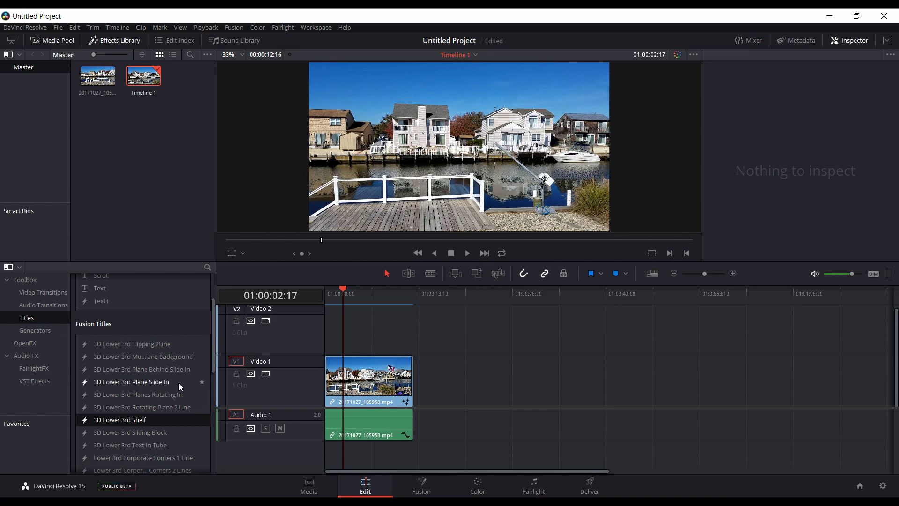
{"action": "scroll", "coordinate": [178, 382], "scroll_direction": "up", "scroll_amount": 1}
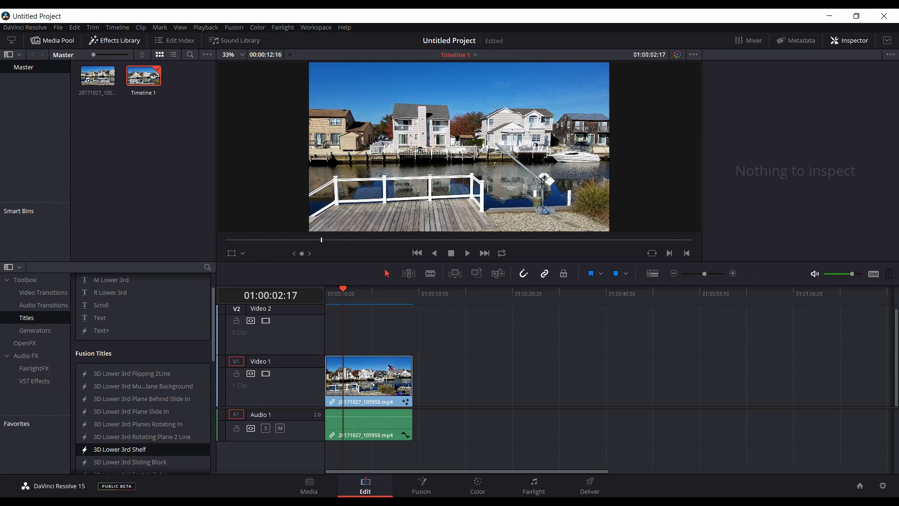
{"action": "mouse_move", "coordinate": [425, 503]}
{"action": "left_click", "coordinate": [426, 456]}
Step: Scroll down the Fusion Titles list and select the TV Rating title
{"action": "scroll", "coordinate": [145, 405], "scroll_direction": "down", "scroll_amount": 3}
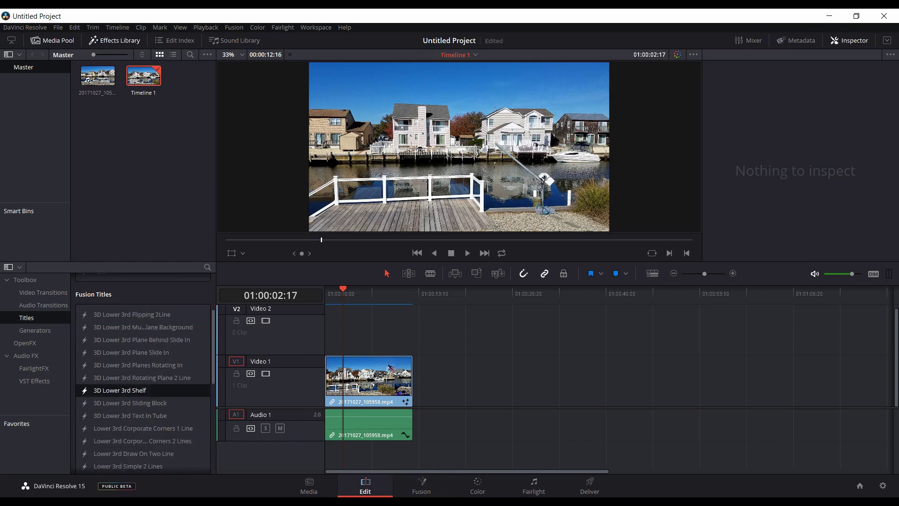
{"action": "scroll", "coordinate": [145, 389], "scroll_direction": "down", "scroll_amount": 3}
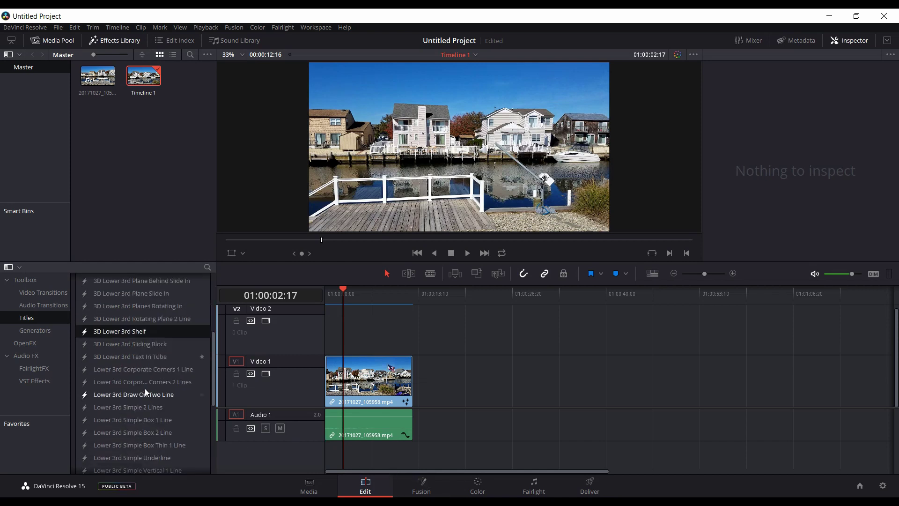
{"action": "scroll", "coordinate": [145, 389], "scroll_direction": "down", "scroll_amount": 4}
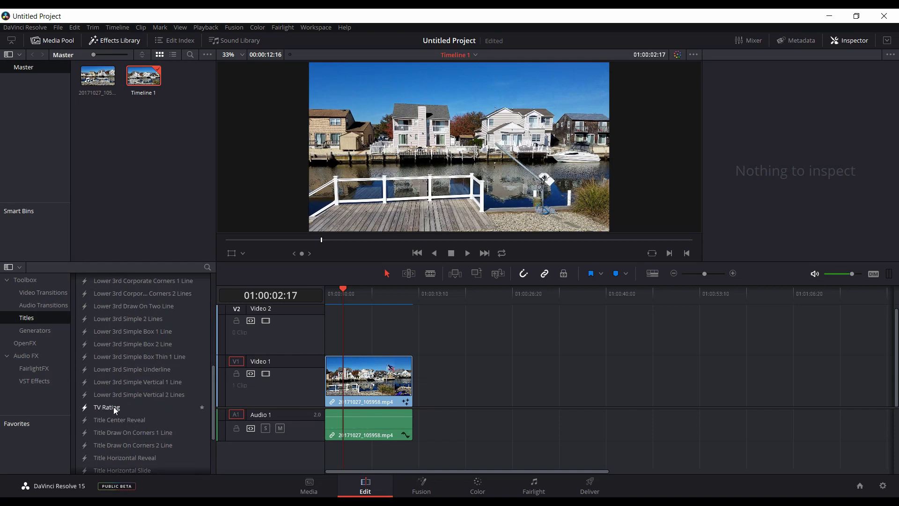
{"action": "left_click", "coordinate": [111, 408]}
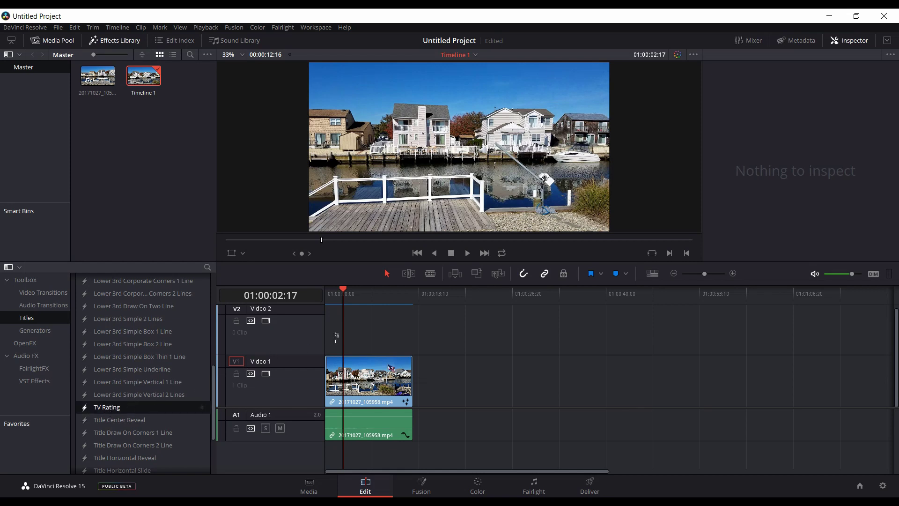
Step: Place the TV Rating title at the start of V2 and scrub through its TV14 text
{"action": "mouse_move", "coordinate": [336, 335]}
{"action": "left_mouse_down"}
{"action": "mouse_move", "coordinate": [350, 336]}
{"action": "mouse_move", "coordinate": [334, 336]}
{"action": "left_mouse_up"}
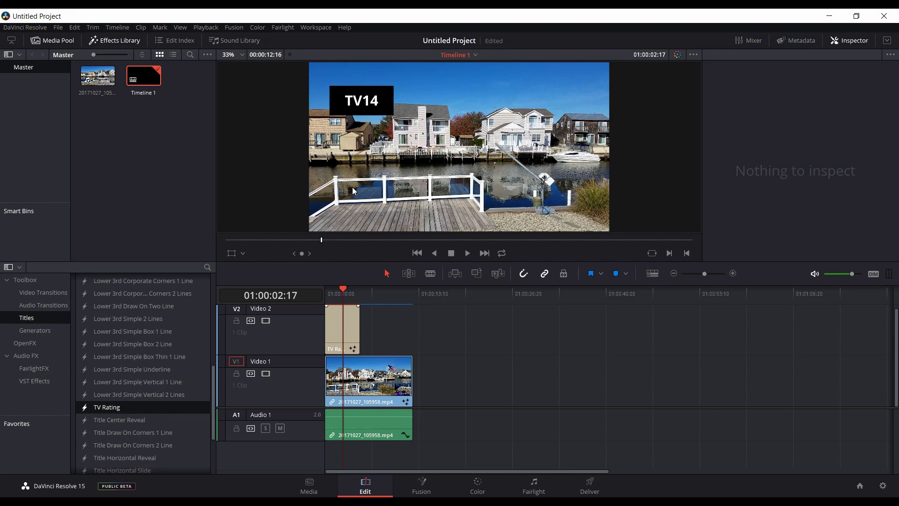
{"action": "mouse_move", "coordinate": [343, 292]}
{"action": "left_mouse_down"}
{"action": "mouse_move", "coordinate": [327, 291]}
{"action": "mouse_move", "coordinate": [353, 291]}
{"action": "mouse_move", "coordinate": [335, 296]}
{"action": "left_mouse_up"}
{"action": "left_click", "coordinate": [335, 291]}
{"action": "key", "text": "Home"}
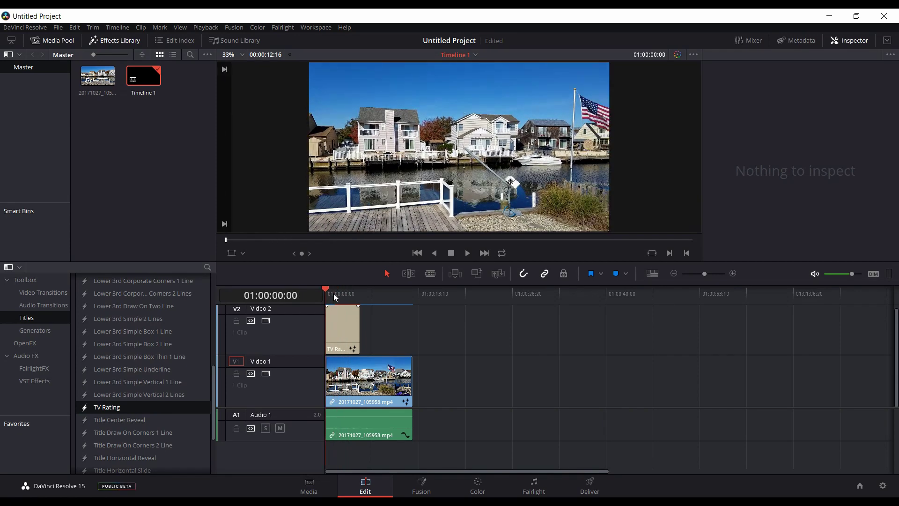
{"action": "left_click", "coordinate": [350, 333]}
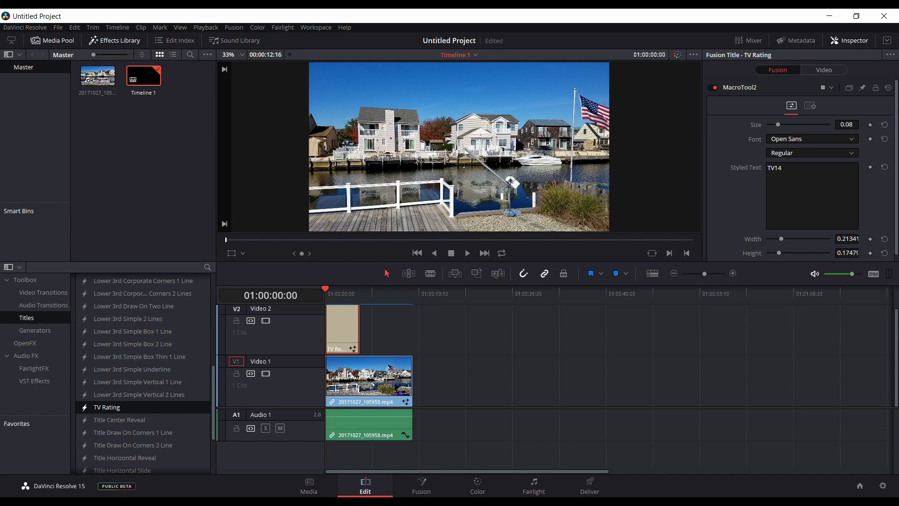
{"action": "left_click", "coordinate": [425, 501]}
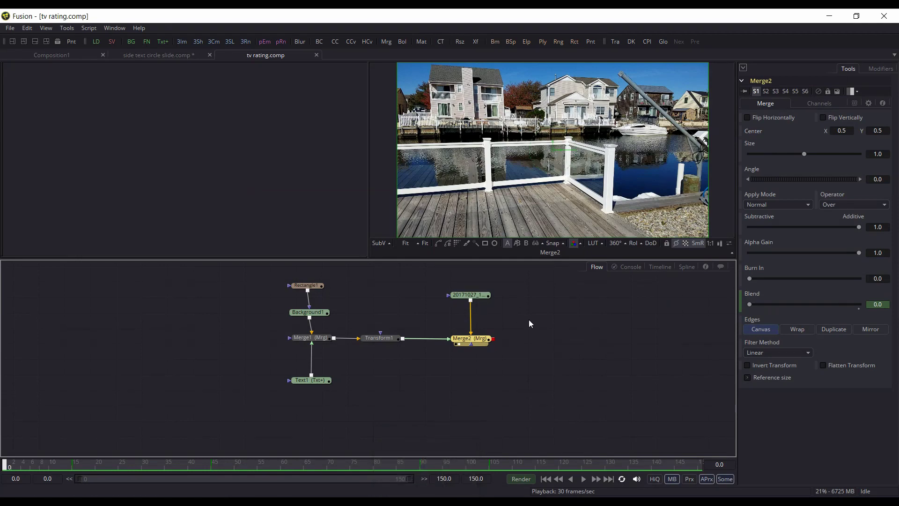
Step: Play and stop the tv rating.comp preview, then switch to side text circle slide.comp
{"action": "left_click", "coordinate": [584, 479]}
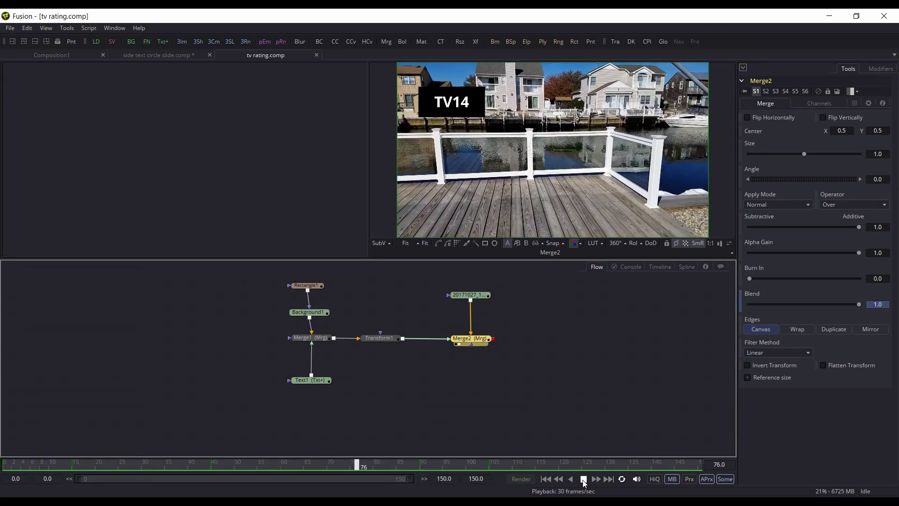
{"action": "left_click", "coordinate": [583, 478]}
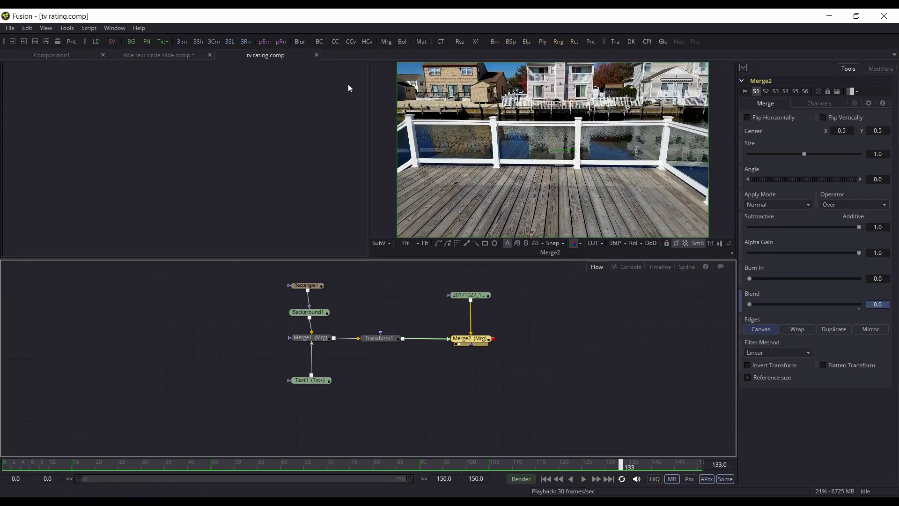
{"action": "left_click", "coordinate": [163, 55]}
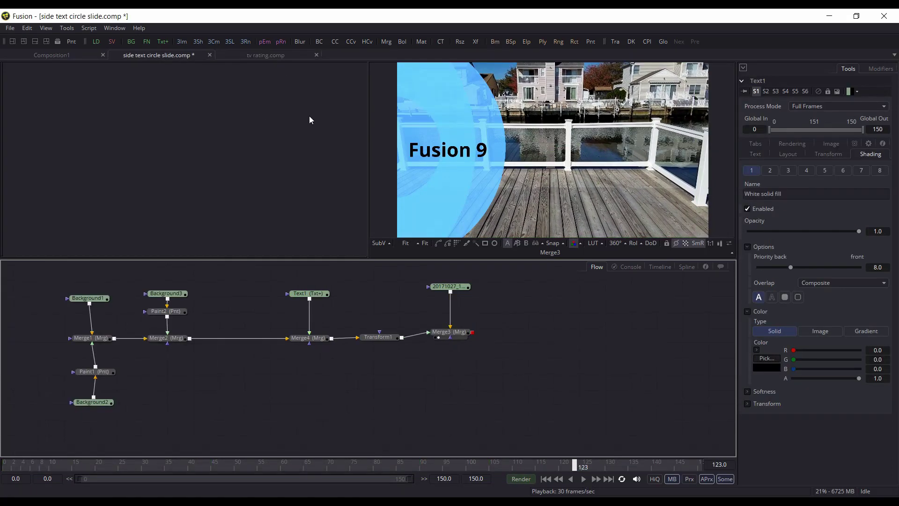
Step: Preview the circle slide animation from frame 0
{"action": "left_click", "coordinate": [545, 479]}
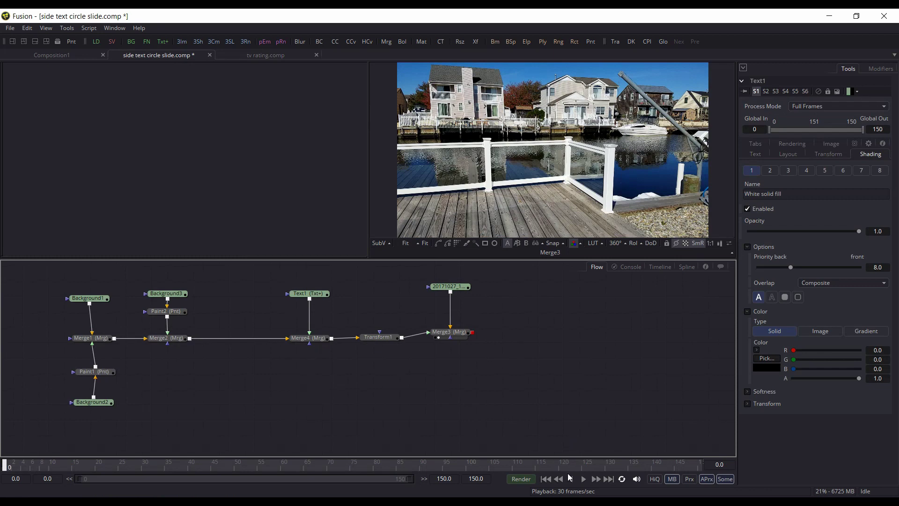
{"action": "left_click", "coordinate": [584, 481]}
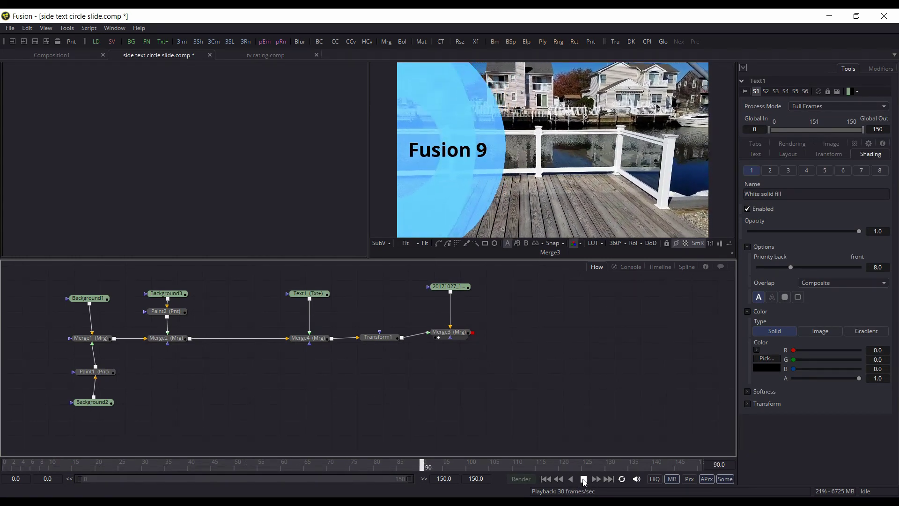
{"action": "left_click", "coordinate": [584, 479]}
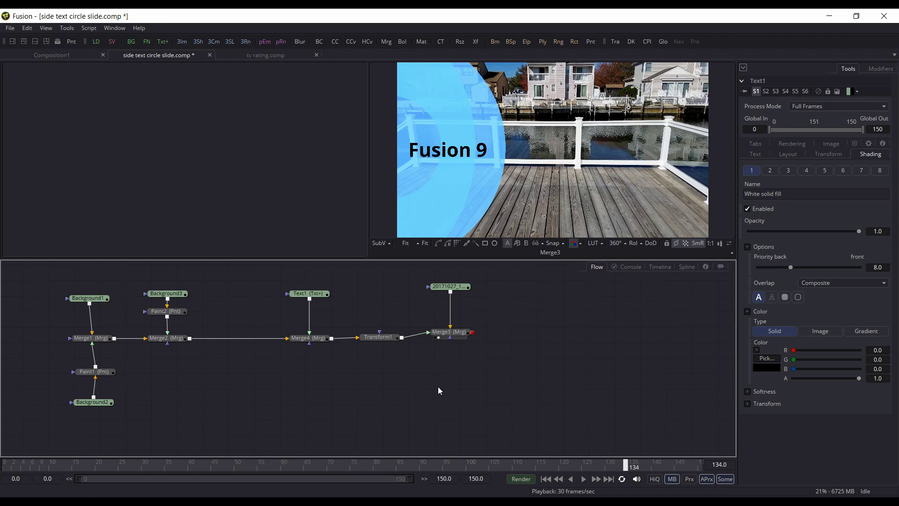
Step: Nudge Merge3 and move the footage Loader node up and to its right
{"action": "left_click_drag", "start_coordinate": [454, 334], "coordinate": [458, 337]}
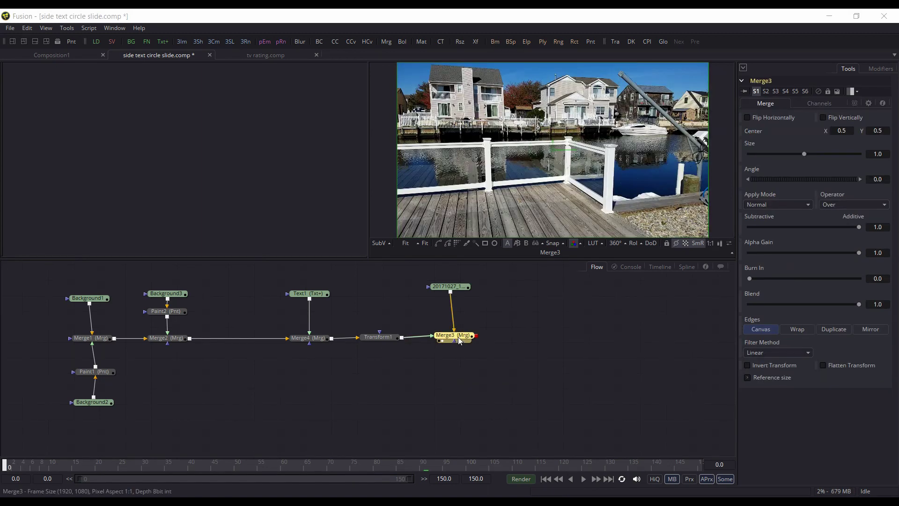
{"action": "left_click_drag", "start_coordinate": [460, 340], "coordinate": [453, 344]}
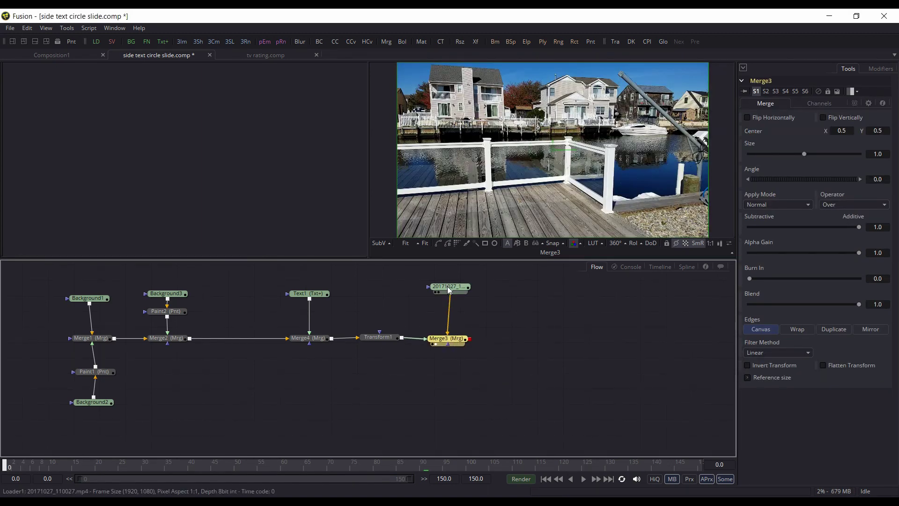
{"action": "left_click_drag", "start_coordinate": [449, 289], "coordinate": [467, 290]}
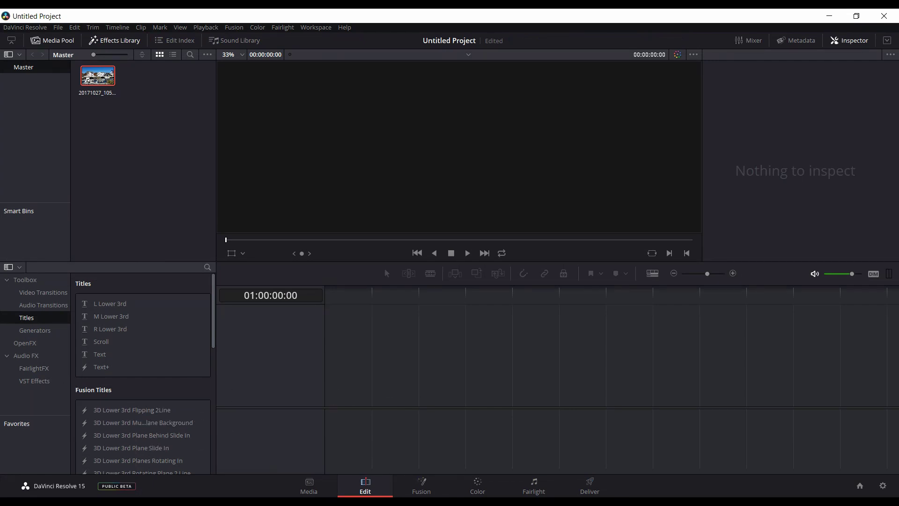
Step: Back in Fusion, unplug the footage Loader from Merge3 and add a Background node
{"action": "key", "text": "alt+Tab"}
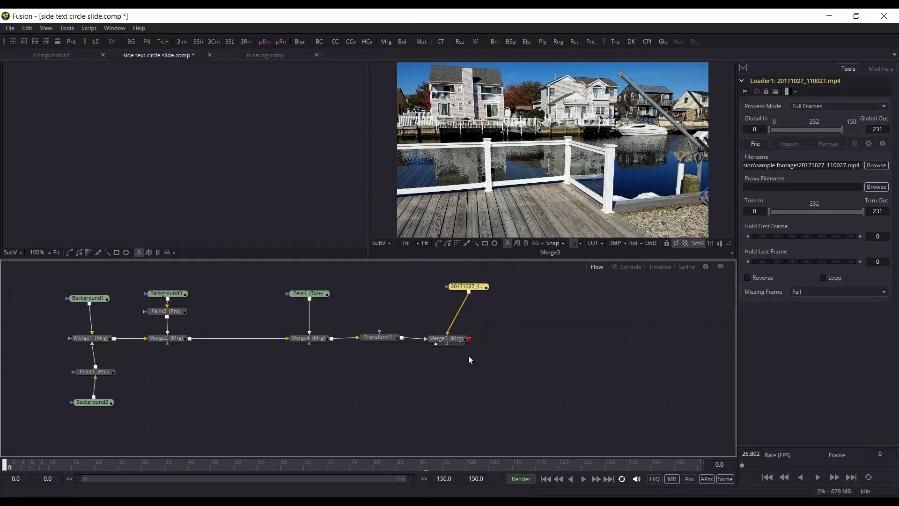
{"action": "left_click_drag", "start_coordinate": [448, 333], "coordinate": [532, 284]}
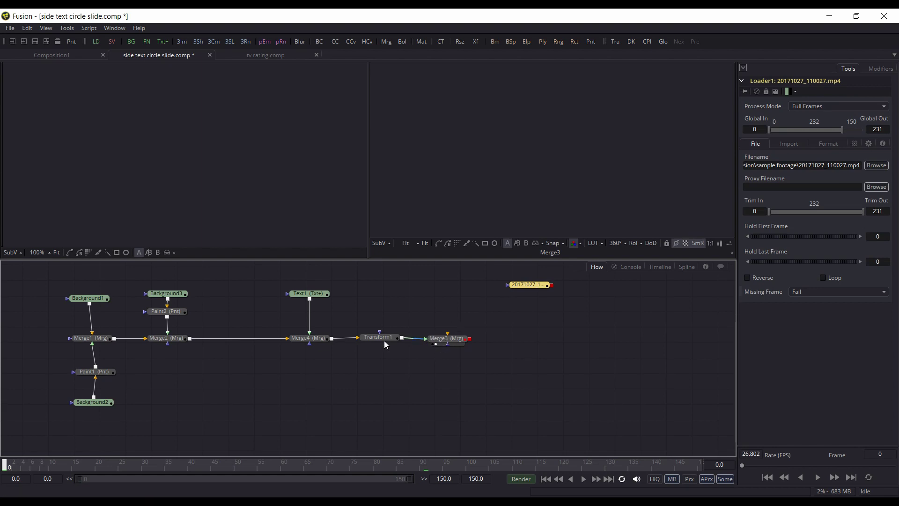
{"action": "left_click", "coordinate": [445, 297]}
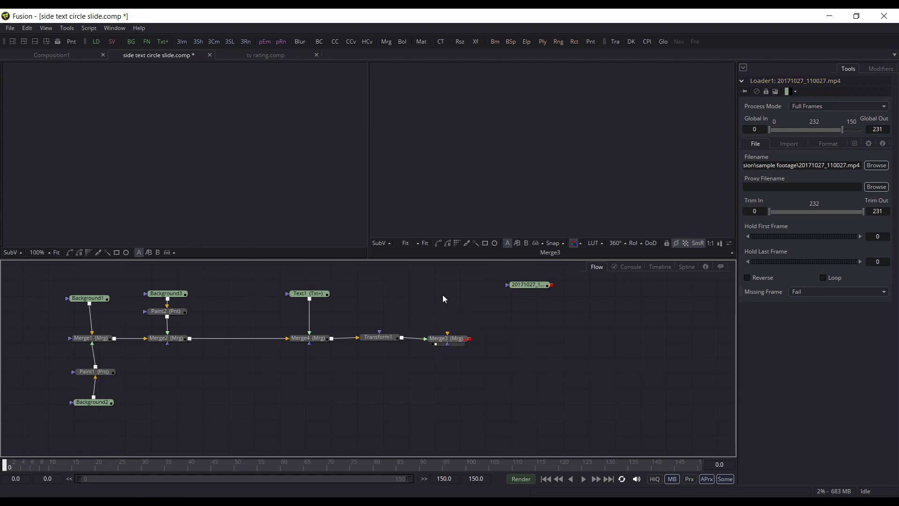
{"action": "left_click", "coordinate": [131, 42]}
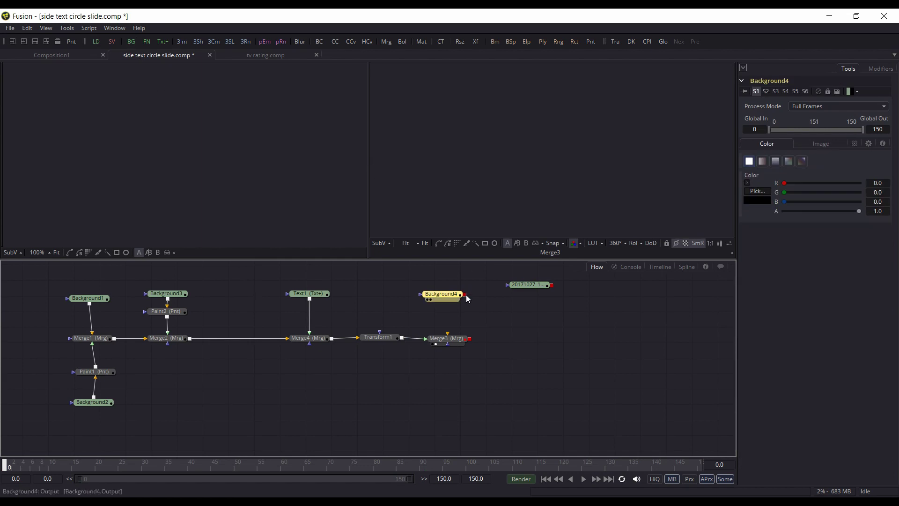
Step: Wire Background4 into Merge3, set its Alpha to 0, and play the result
{"action": "left_click_drag", "start_coordinate": [464, 294], "coordinate": [448, 340]}
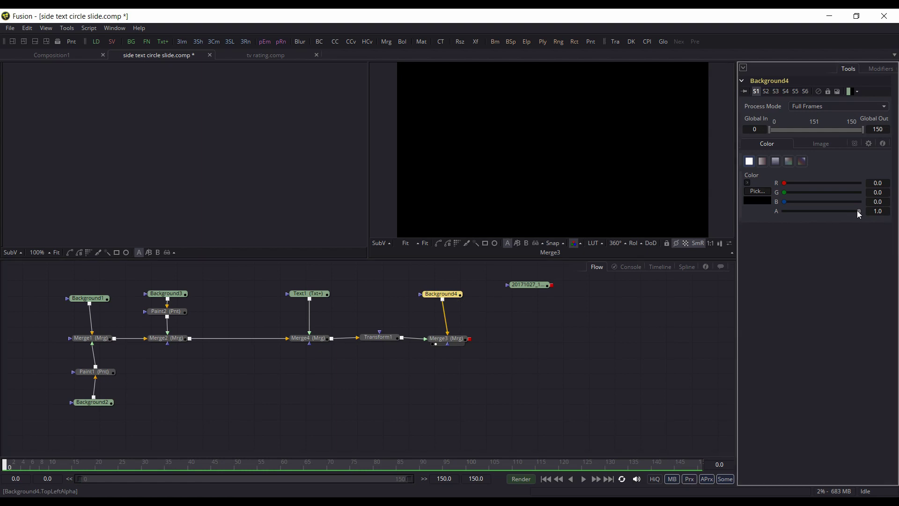
{"action": "left_click_drag", "start_coordinate": [856, 211], "coordinate": [767, 213]}
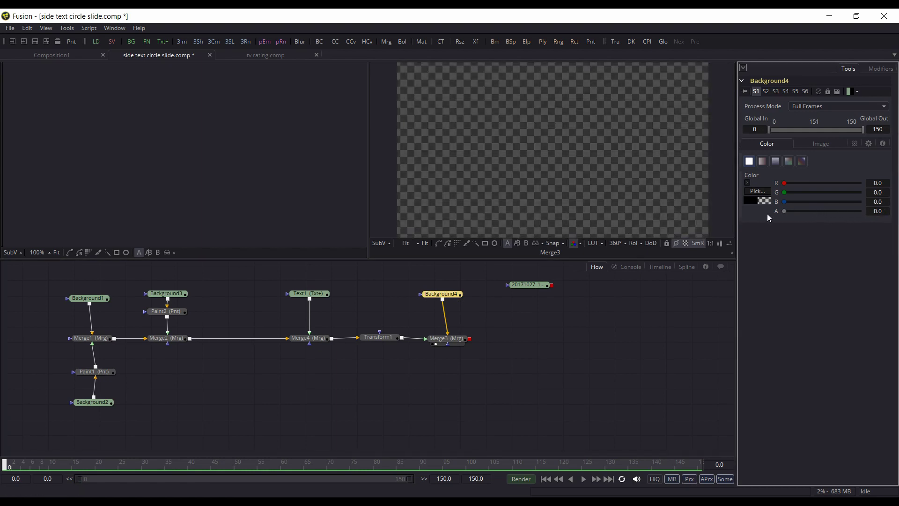
{"action": "left_click", "coordinate": [443, 338]}
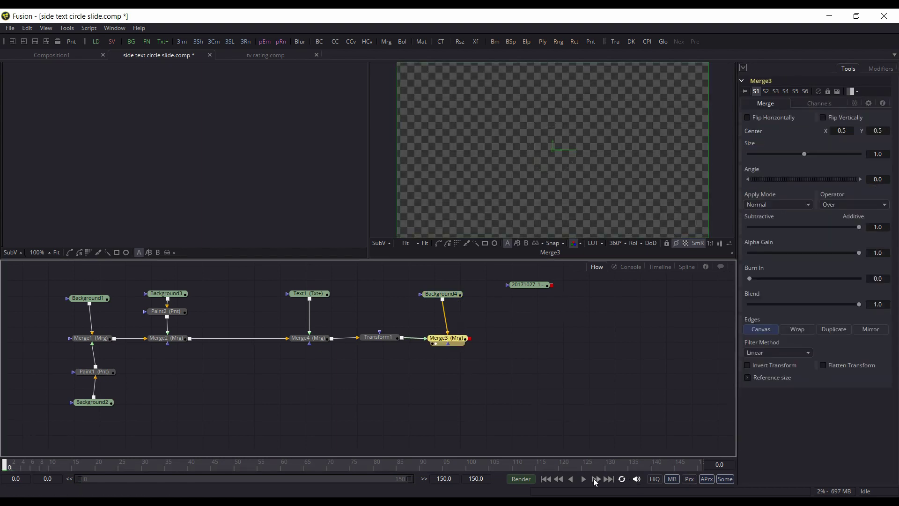
{"action": "left_click", "coordinate": [583, 478]}
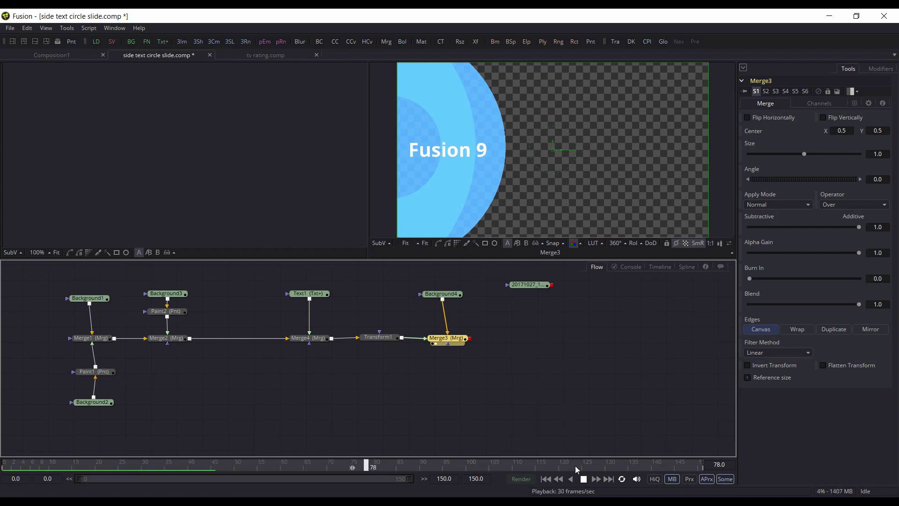
Step: Stop playback, nudge Merge3, and box-select every node except the footage Loader
{"action": "left_click", "coordinate": [583, 479]}
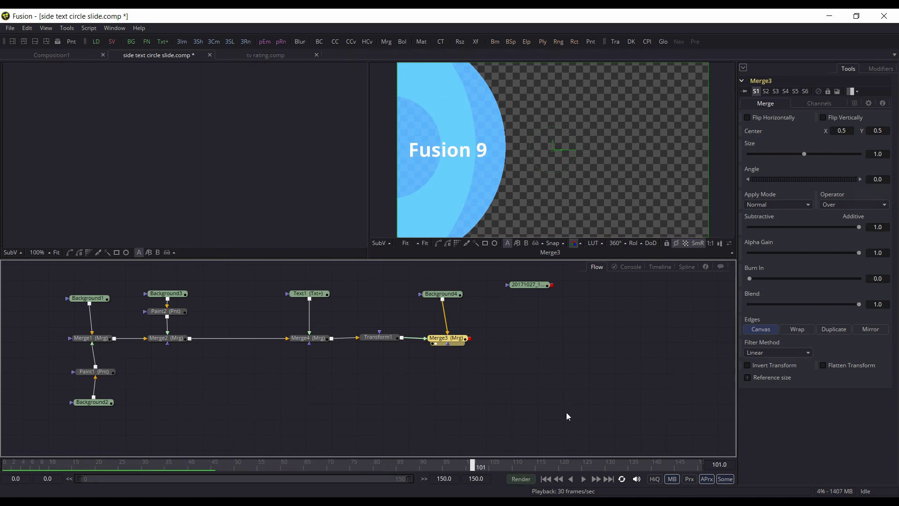
{"action": "left_click_drag", "start_coordinate": [448, 340], "coordinate": [441, 340]}
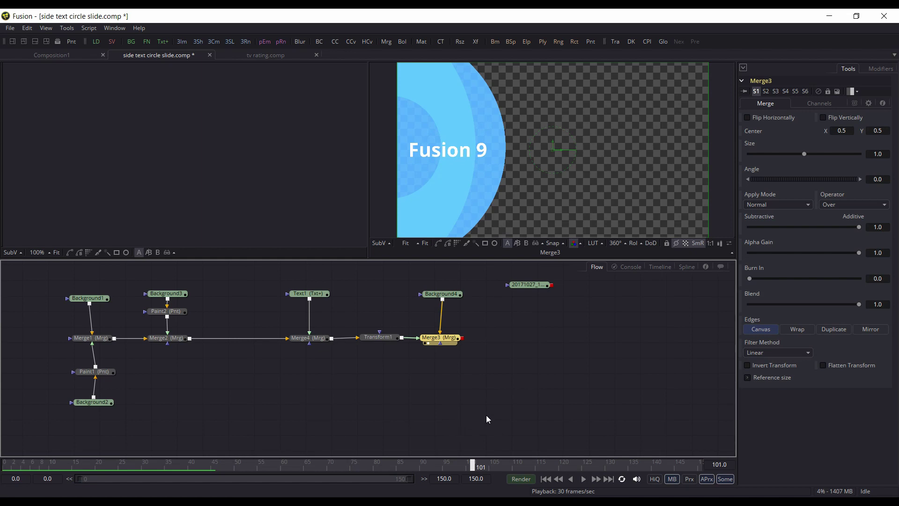
{"action": "left_click_drag", "start_coordinate": [486, 415], "coordinate": [29, 287]}
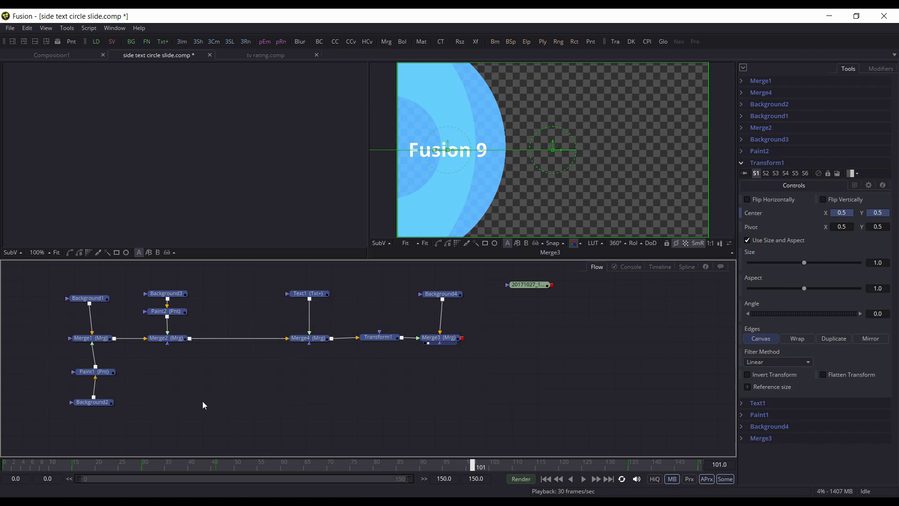
Step: Build a macro named MacroTool1 from the selected nodes with Macro > Create Macro
{"action": "right_click", "coordinate": [438, 341]}
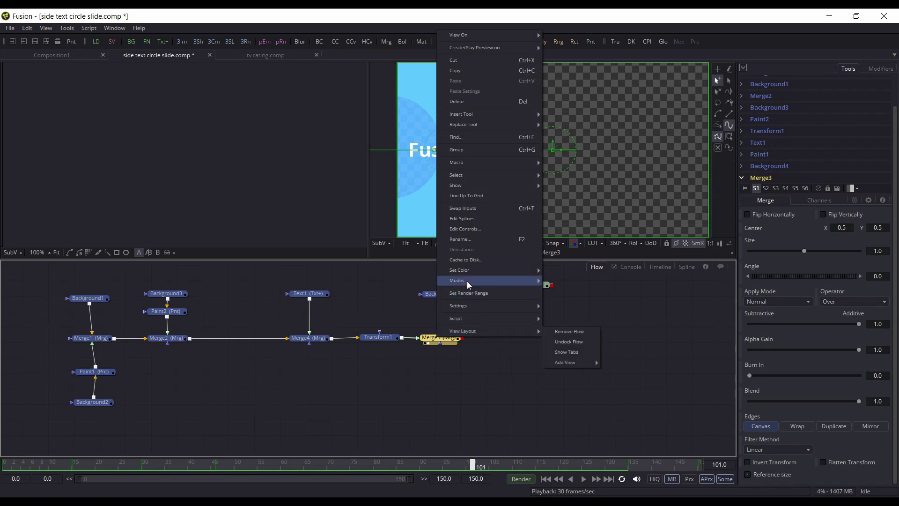
{"action": "mouse_move", "coordinate": [490, 160]}
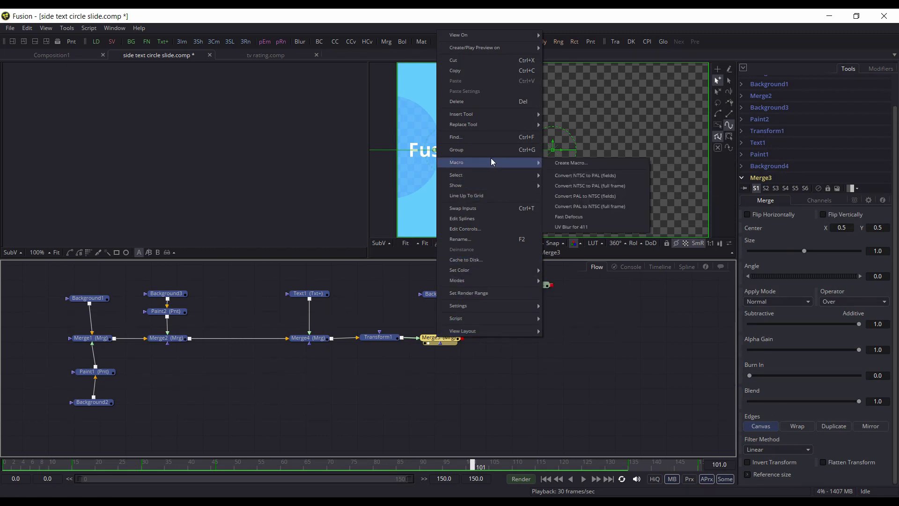
{"action": "left_click", "coordinate": [563, 163]}
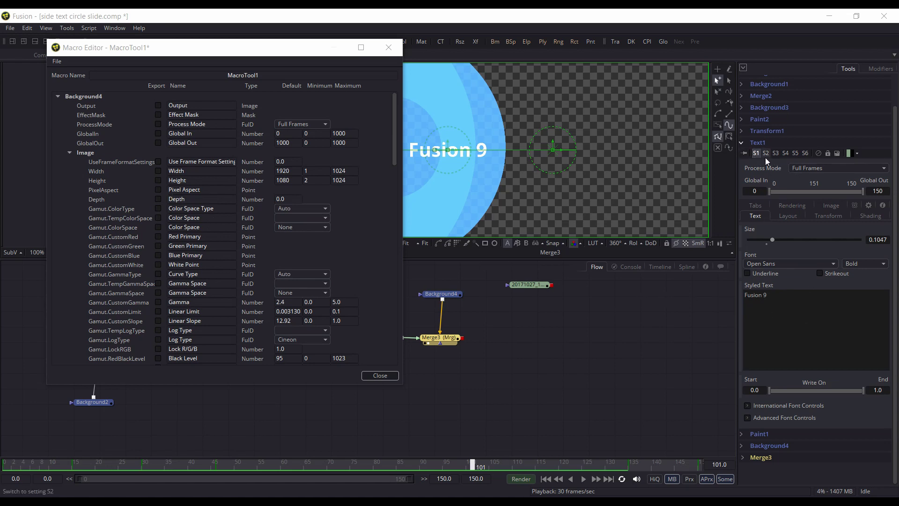
{"action": "left_click", "coordinate": [56, 96]}
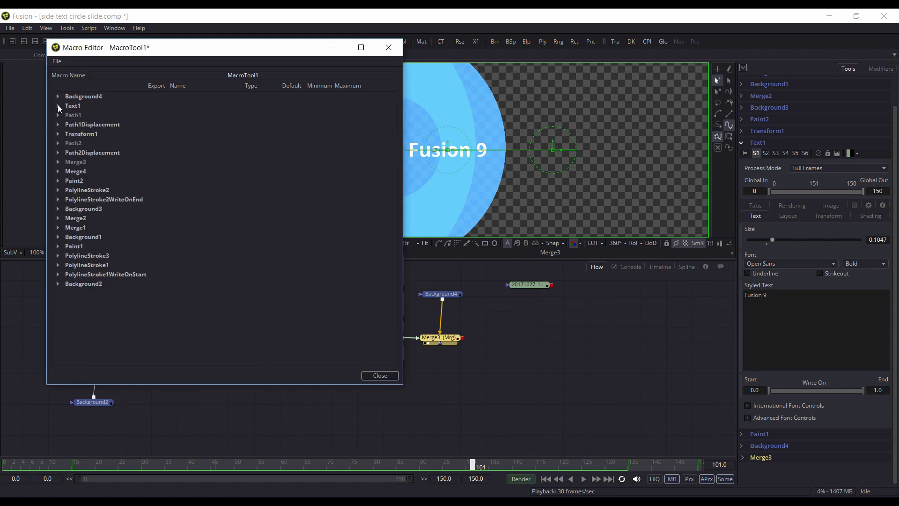
Step: Under Text1's text settings, tick Export for Size, Font and Styled Text in the macro
{"action": "left_click", "coordinate": [57, 105]}
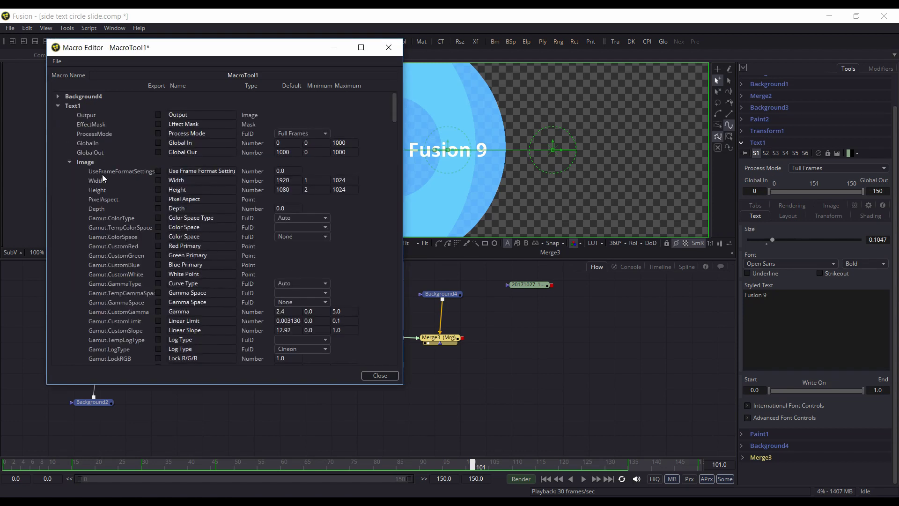
{"action": "left_click", "coordinate": [70, 162]}
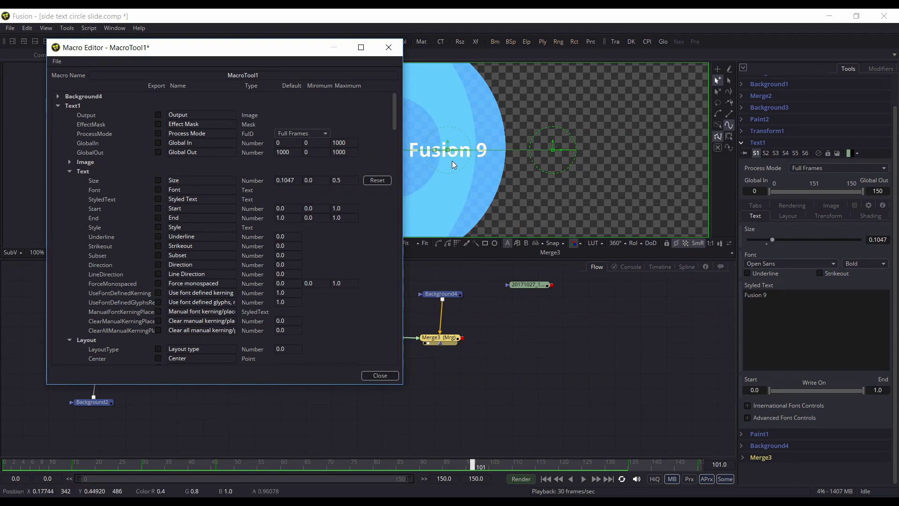
{"action": "left_click", "coordinate": [158, 181]}
{"action": "left_click_drag", "start_coordinate": [267, 74], "coordinate": [214, 70]}
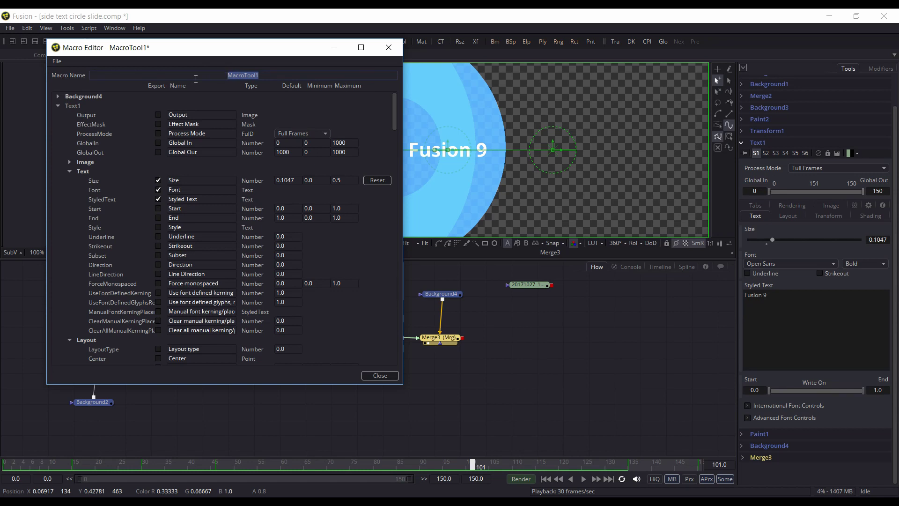
Step: Name the macro 'Side Circle Text', close the editor and agree to save it
{"action": "type", "text": "Side Circle Text"}
{"action": "left_click", "coordinate": [380, 376]}
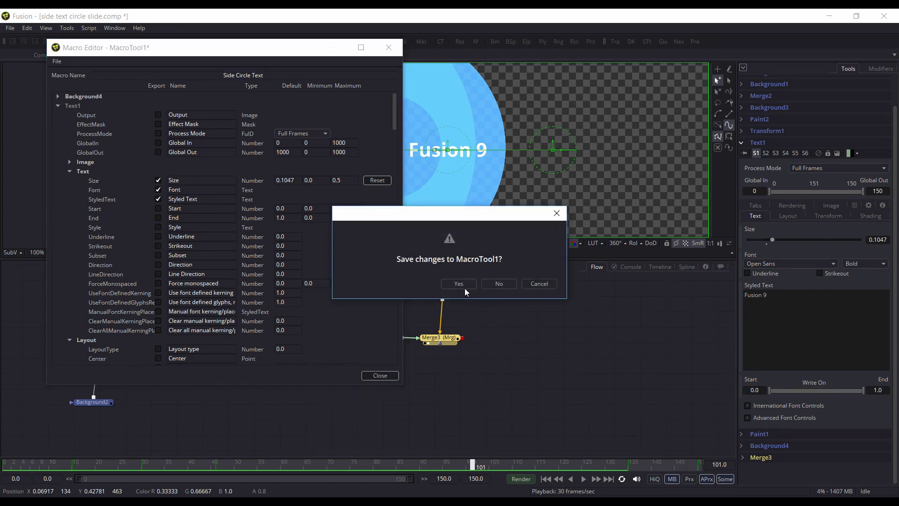
{"action": "left_click", "coordinate": [464, 287]}
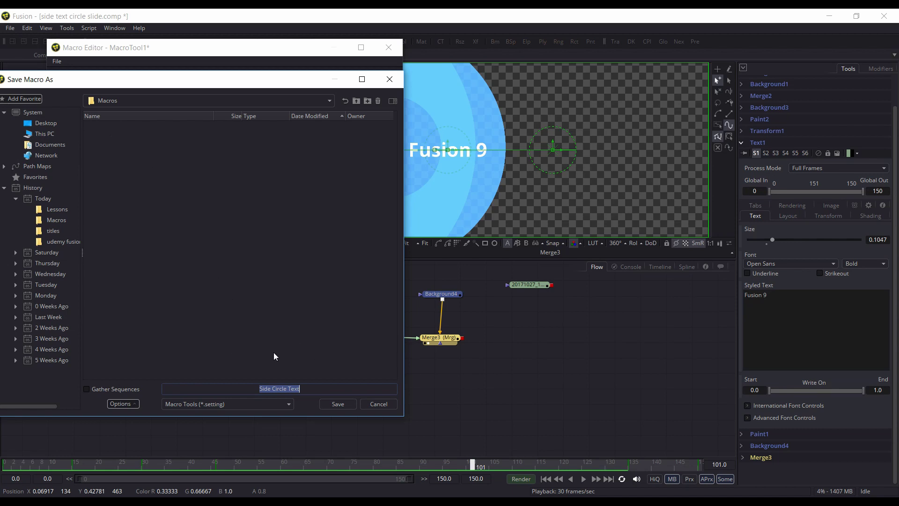
{"action": "left_click", "coordinate": [333, 406]}
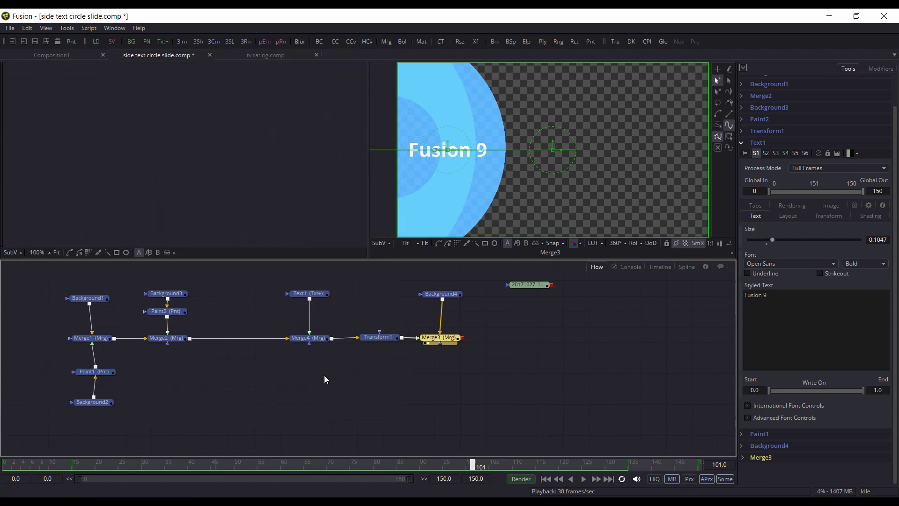
Step: Add a SideCircleText node from Tools > Macro and place it beneath the main chain
{"action": "left_click", "coordinate": [325, 376]}
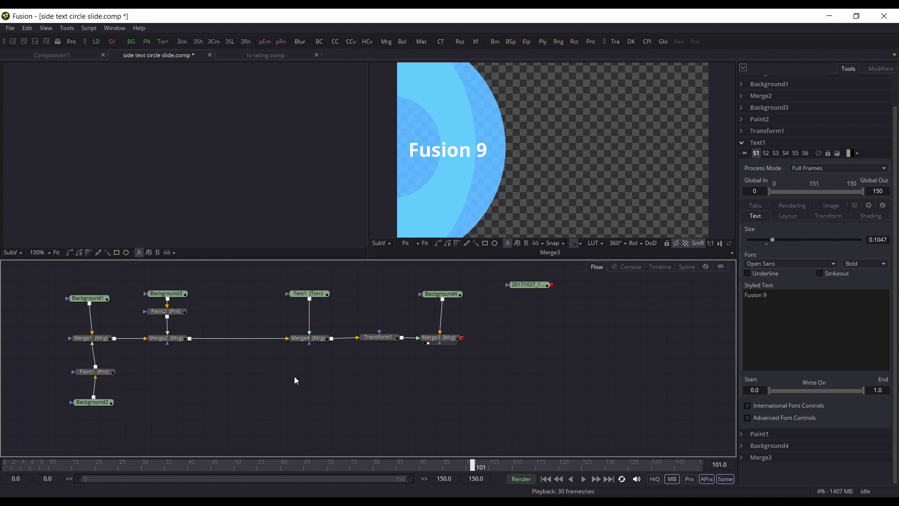
{"action": "left_click", "coordinate": [67, 28]}
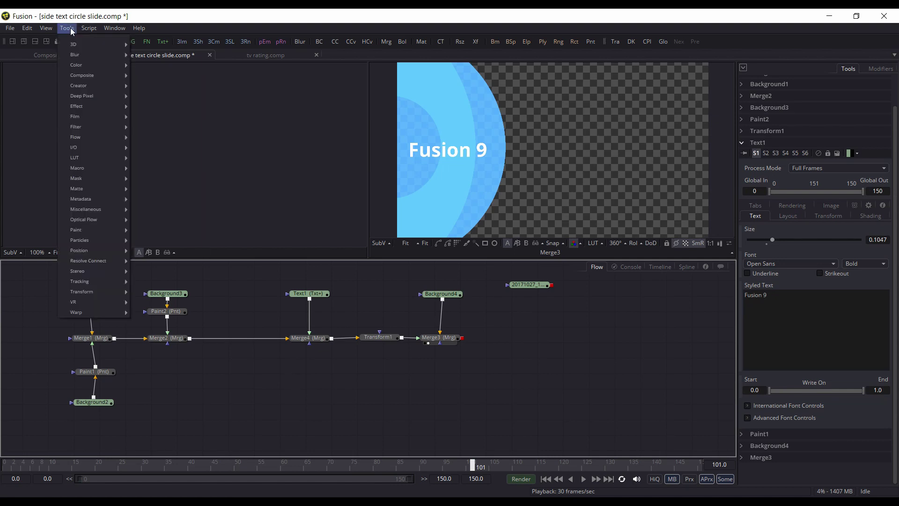
{"action": "mouse_move", "coordinate": [107, 179]}
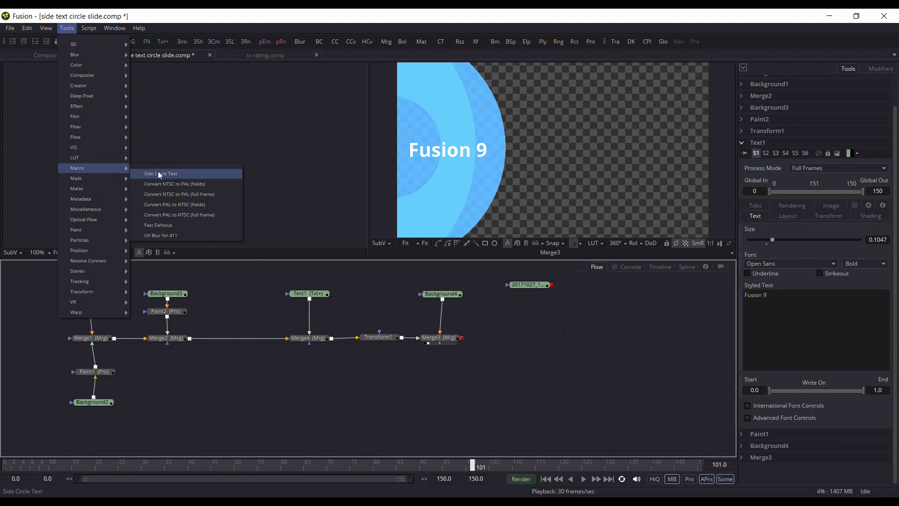
{"action": "left_click", "coordinate": [159, 173]}
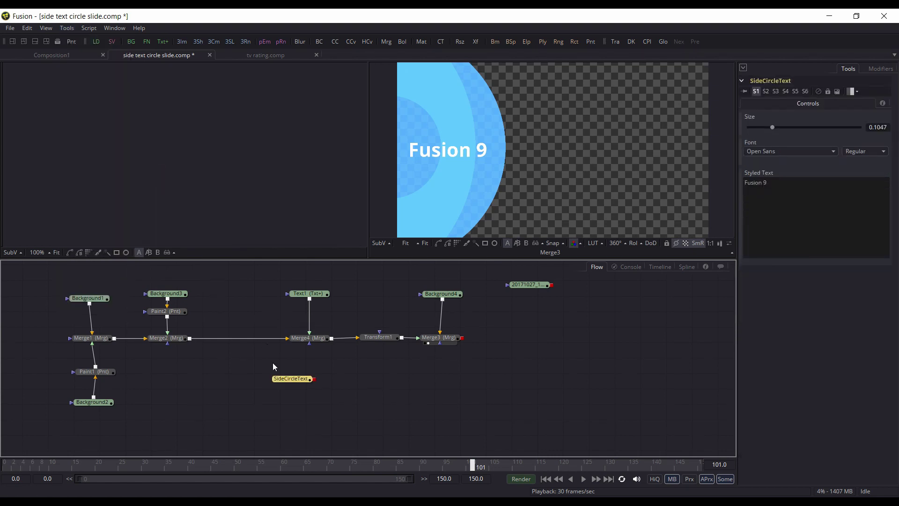
{"action": "left_click_drag", "start_coordinate": [292, 380], "coordinate": [254, 375]}
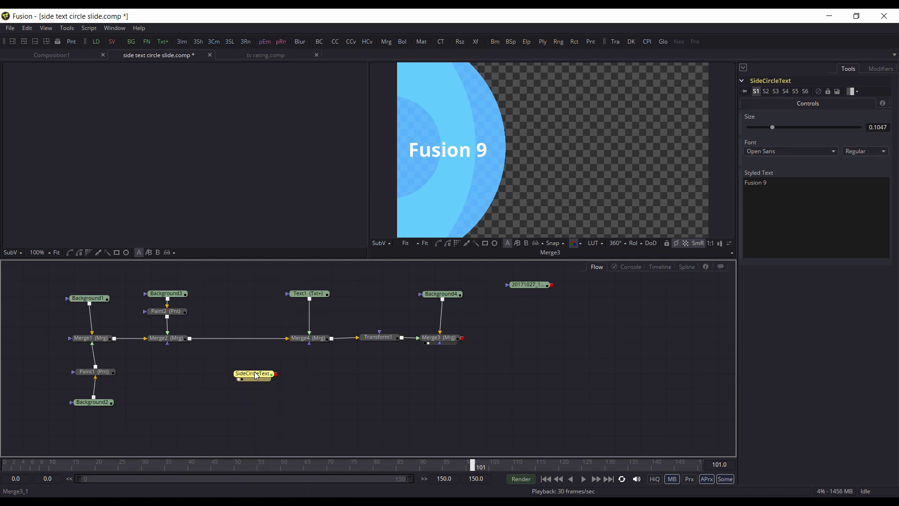
{"action": "key", "text": "1"}
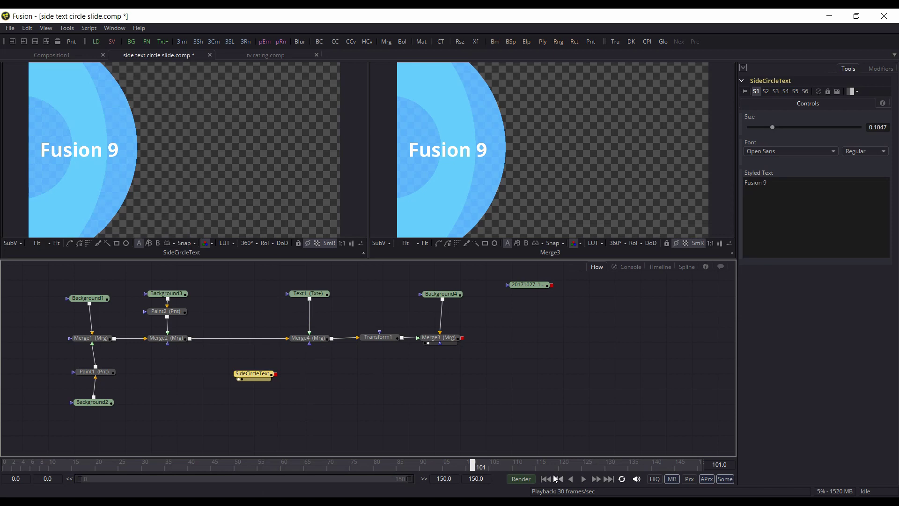
Step: Play the title animation, stop at frame 24, and nudge the SideCircleText node
{"action": "left_click", "coordinate": [545, 478]}
{"action": "left_click", "coordinate": [583, 478]}
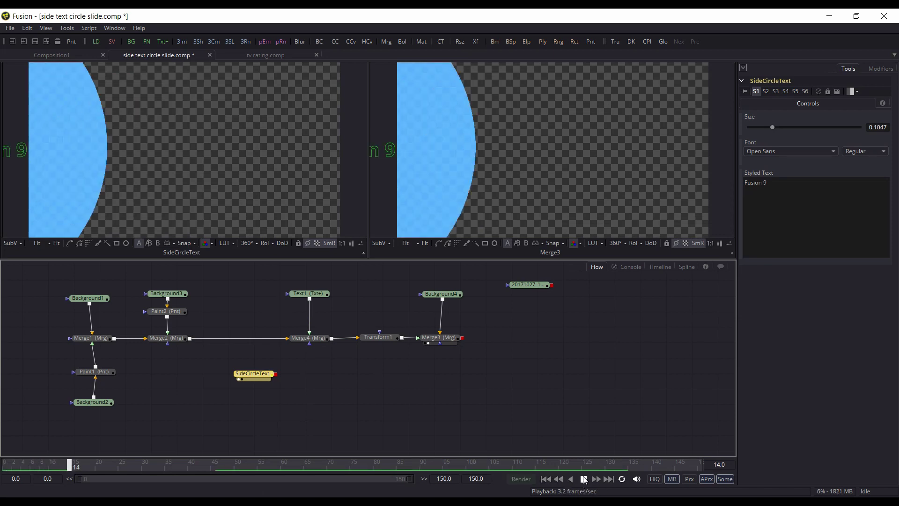
{"action": "left_click", "coordinate": [583, 479]}
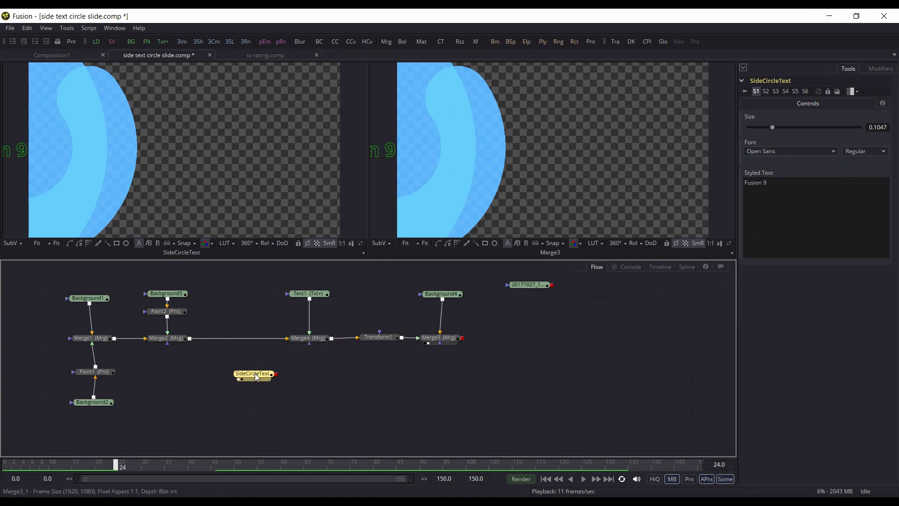
{"action": "left_click_drag", "start_coordinate": [257, 376], "coordinate": [250, 374]}
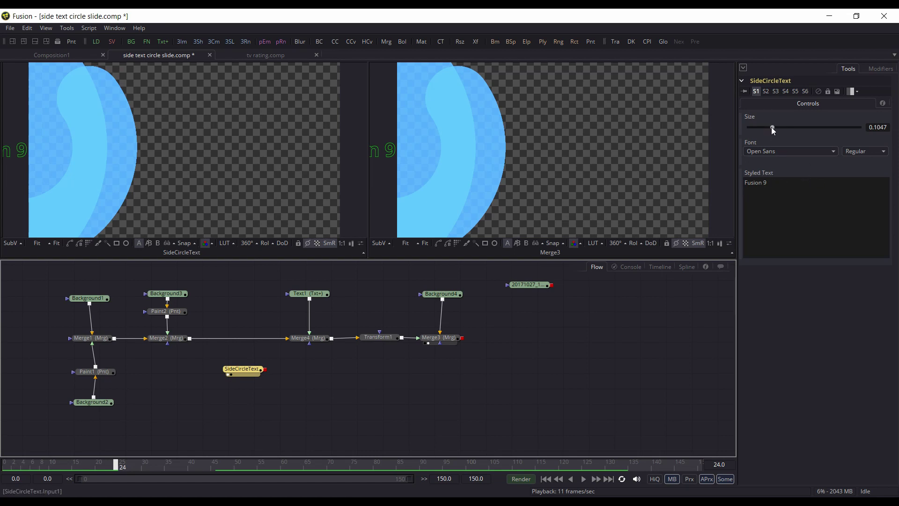
Step: At frame 52, raise the SideCircleText text Size to 0.1282
{"action": "left_click", "coordinate": [240, 464]}
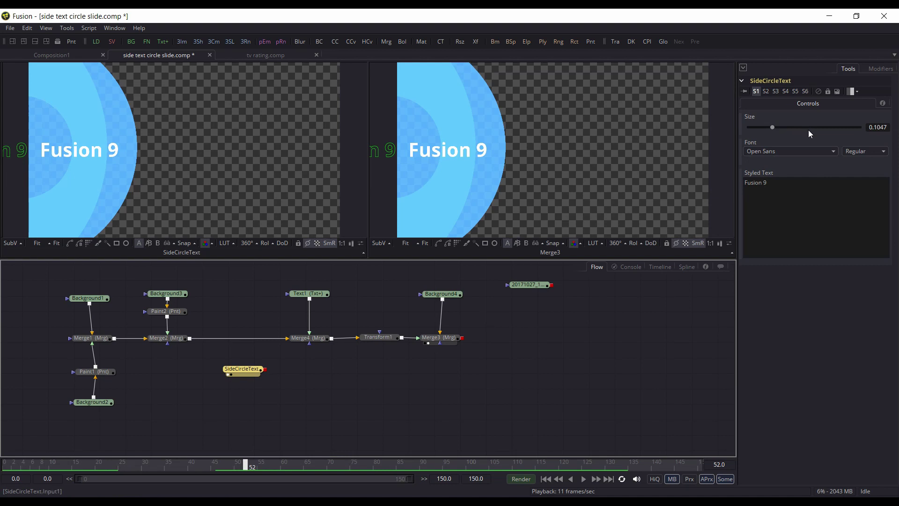
{"action": "mouse_move", "coordinate": [774, 128]}
{"action": "left_mouse_down"}
{"action": "mouse_move", "coordinate": [812, 130]}
{"action": "mouse_move", "coordinate": [777, 131]}
{"action": "left_mouse_up"}
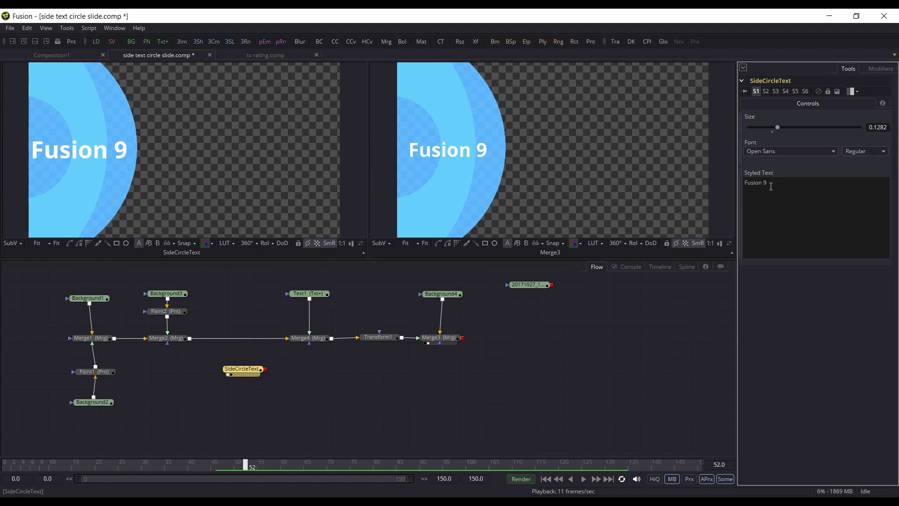
{"action": "left_click_drag", "start_coordinate": [770, 186], "coordinate": [744, 183]}
{"action": "left_click", "coordinate": [771, 255]}
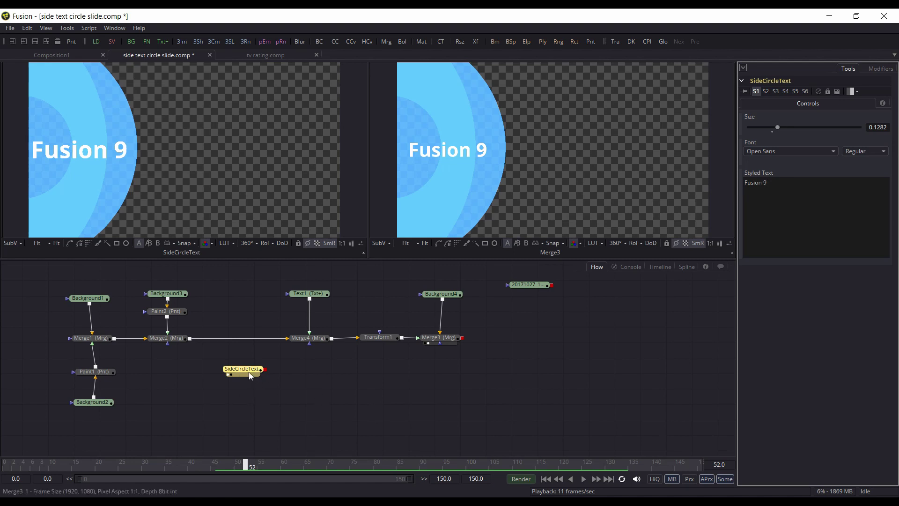
{"action": "left_click_drag", "start_coordinate": [251, 371], "coordinate": [249, 360]}
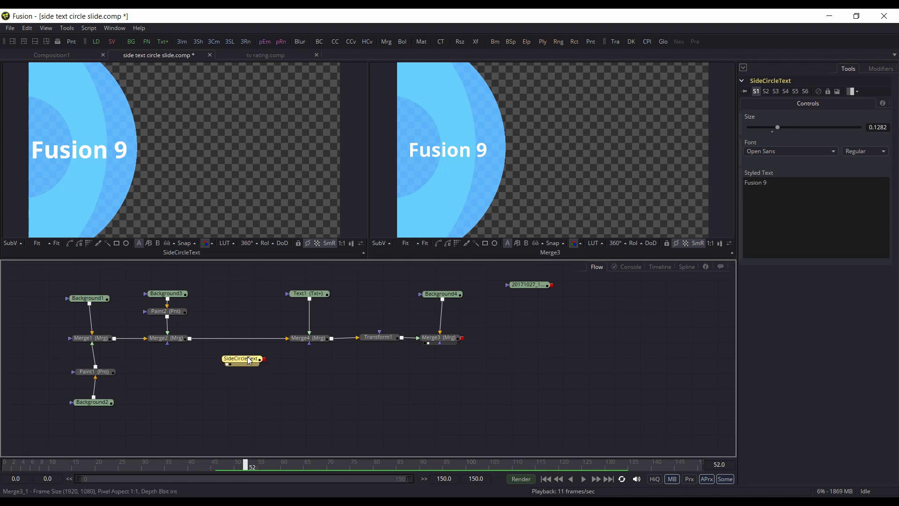
{"action": "mouse_move", "coordinate": [395, 501]}
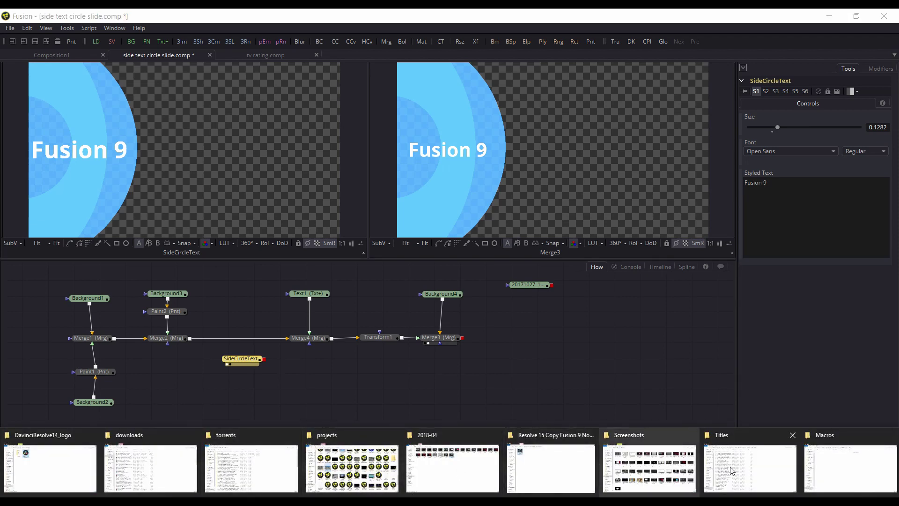
Step: Copy Side Circle Text.setting from Fusion's Macros folder in File Explorer
{"action": "left_click", "coordinate": [814, 450]}
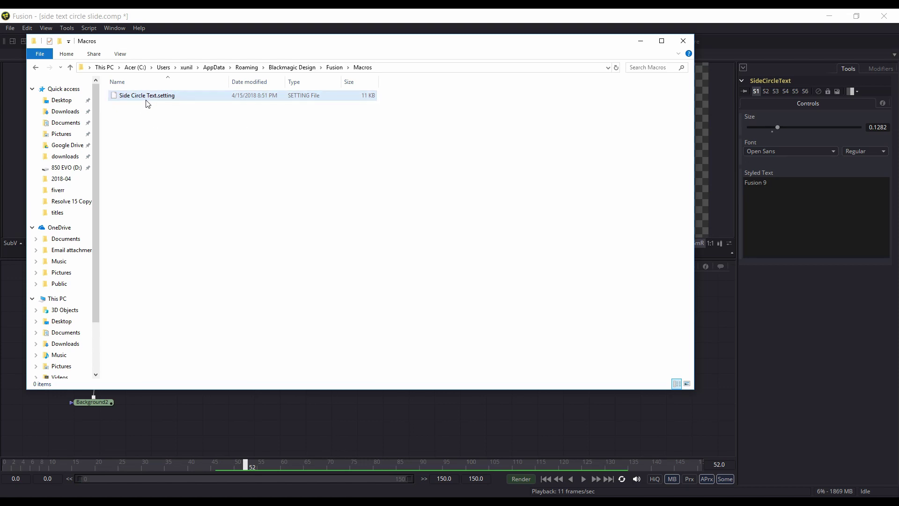
{"action": "left_click_drag", "start_coordinate": [492, 44], "coordinate": [520, 71]}
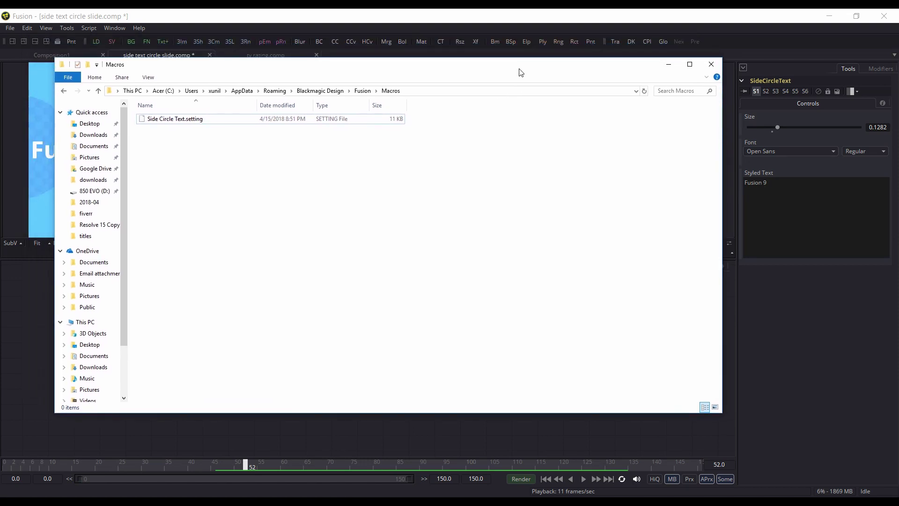
{"action": "right_click", "coordinate": [189, 119]}
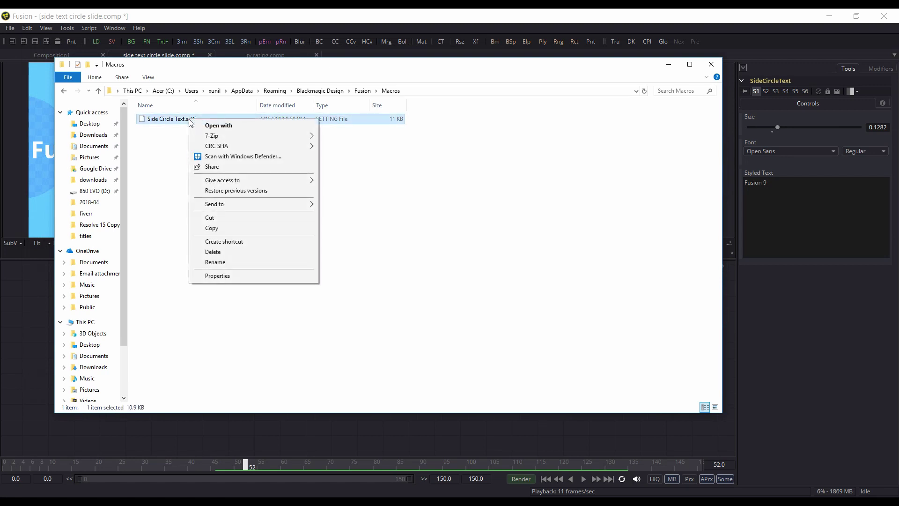
{"action": "left_click", "coordinate": [238, 228]}
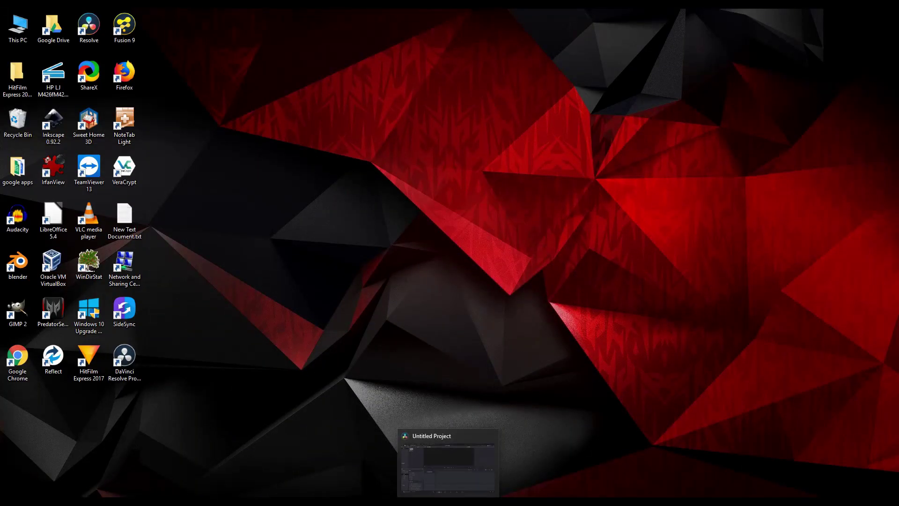
{"action": "left_click", "coordinate": [448, 500]}
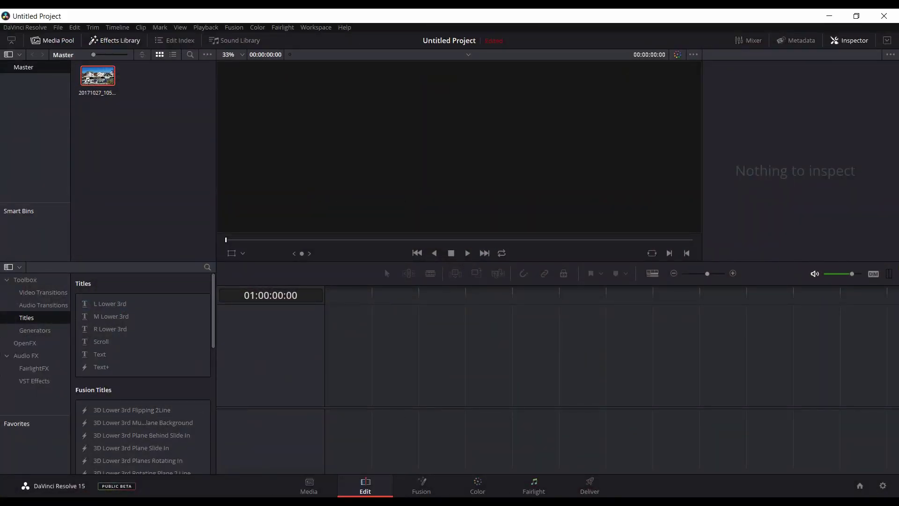
Step: Paste Side Circle Text.setting into Resolve's Fusion\Templates\Edit\Titles folder with administrator permission
{"action": "mouse_move", "coordinate": [417, 501]}
{"action": "mouse_move", "coordinate": [554, 465]}
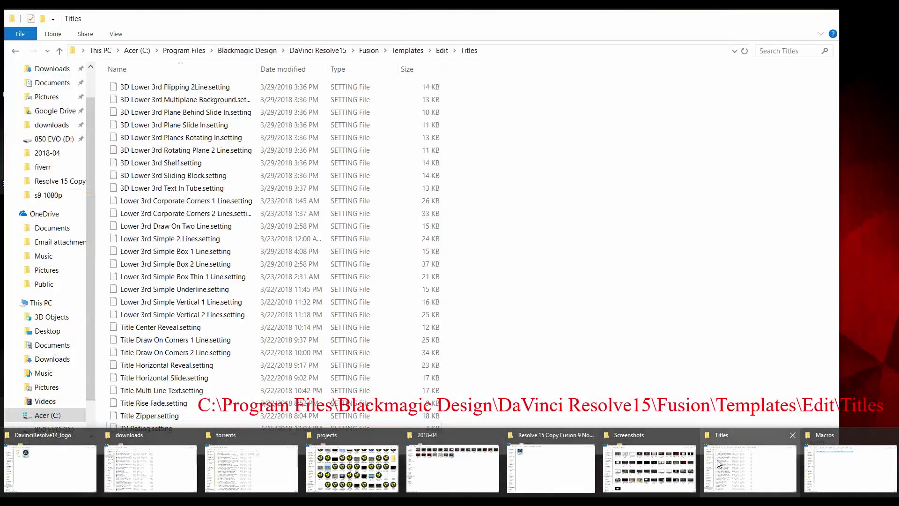
{"action": "left_click", "coordinate": [730, 465]}
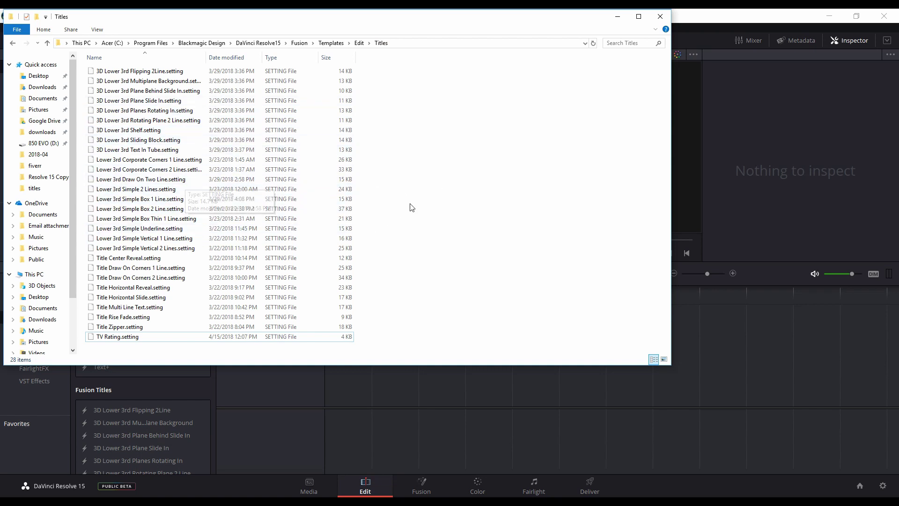
{"action": "right_click", "coordinate": [387, 226]}
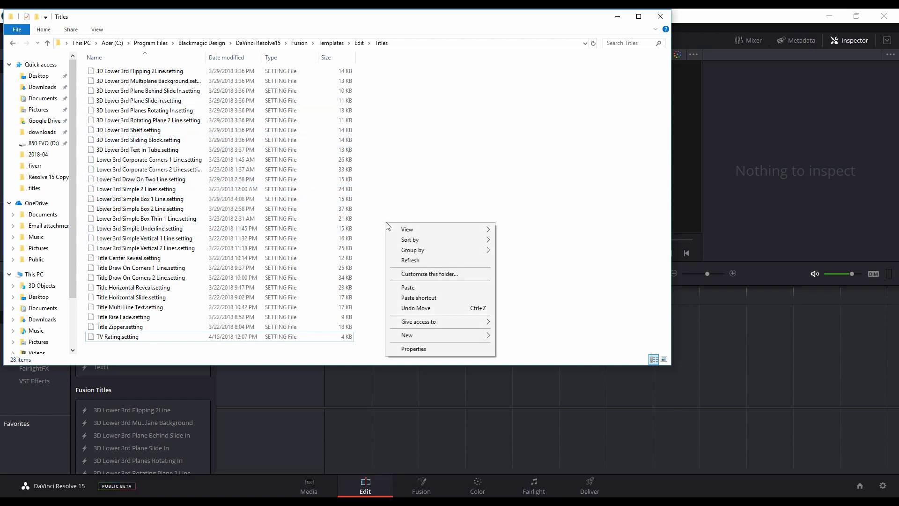
{"action": "left_click", "coordinate": [420, 288]}
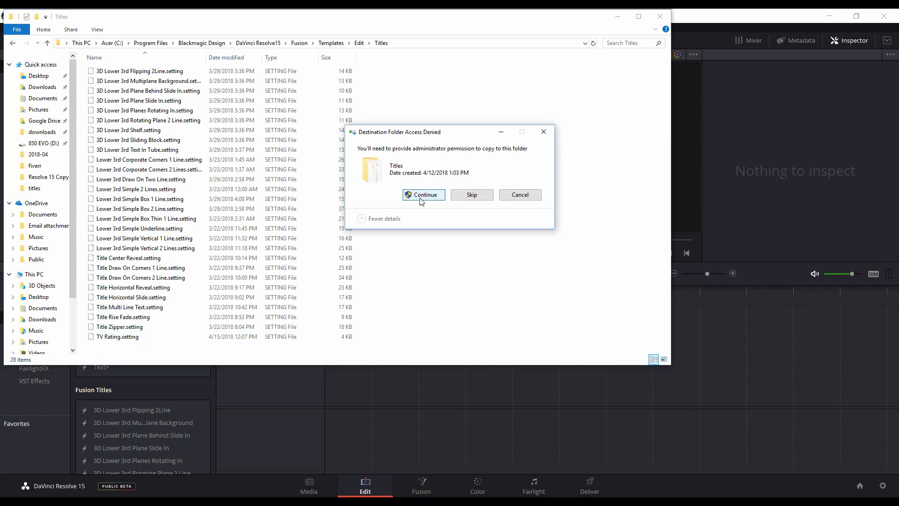
{"action": "left_click", "coordinate": [419, 195]}
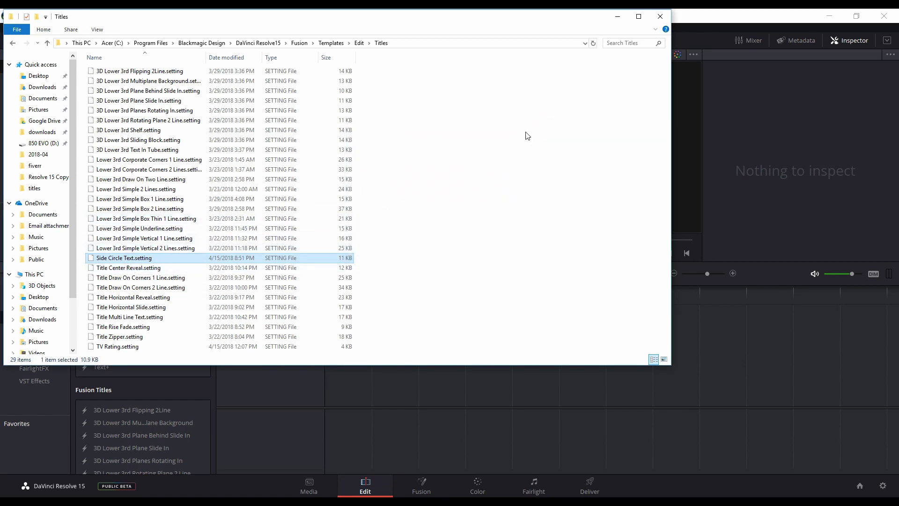
{"action": "left_click", "coordinate": [617, 16]}
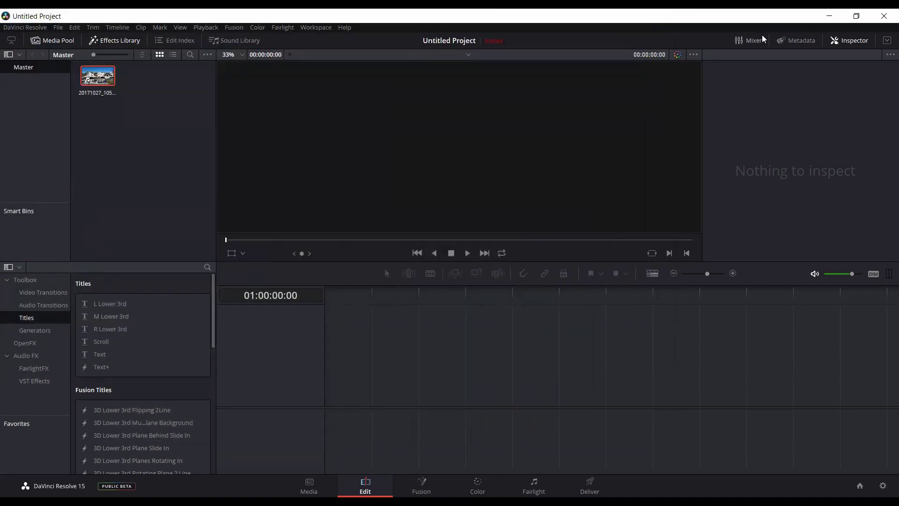
Step: Quit Resolve without saving, relaunch it, and open the Untitled Project
{"action": "left_click", "coordinate": [884, 17]}
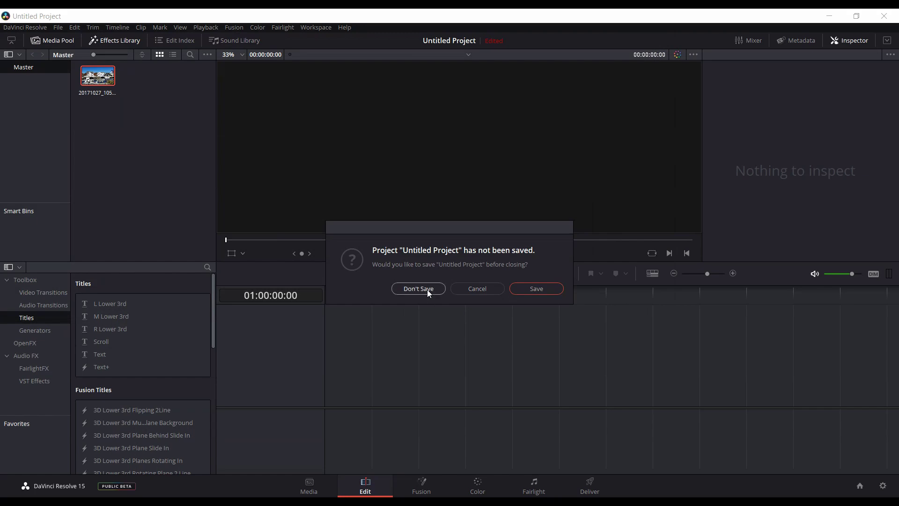
{"action": "left_click", "coordinate": [427, 290]}
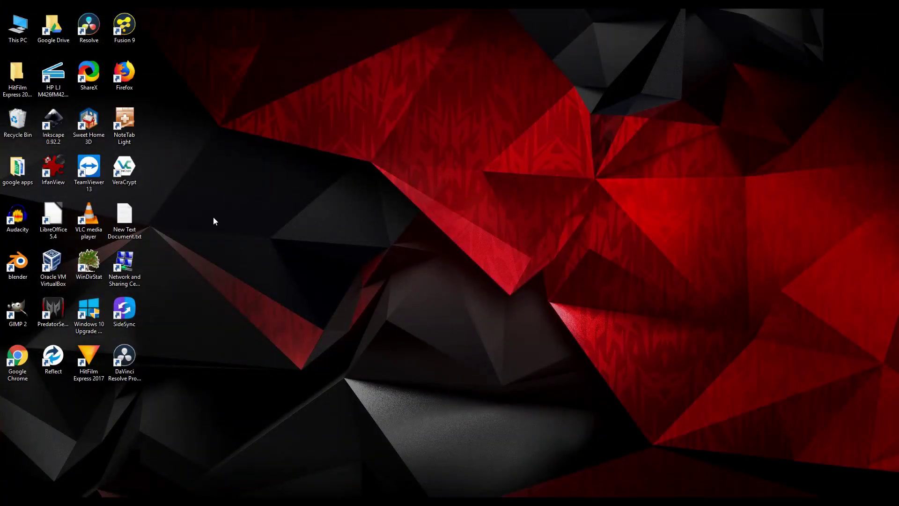
{"action": "double_click", "coordinate": [92, 38]}
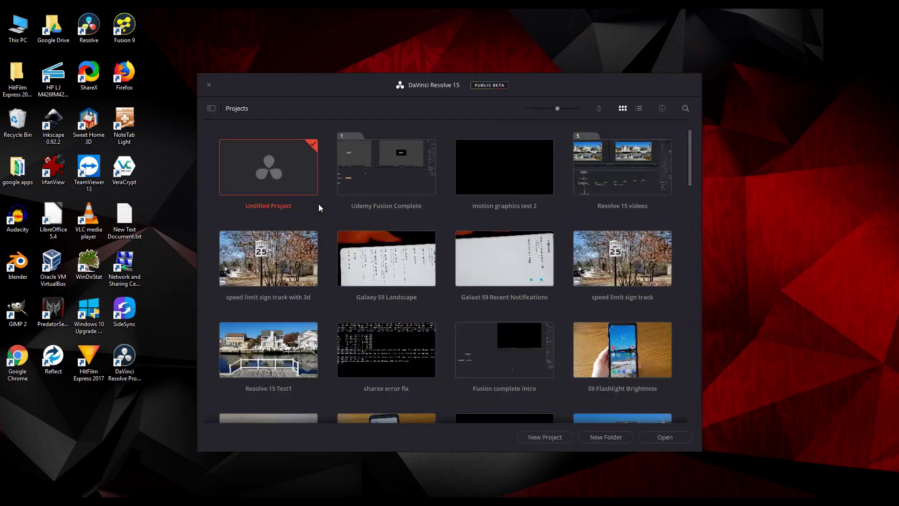
{"action": "double_click", "coordinate": [274, 186]}
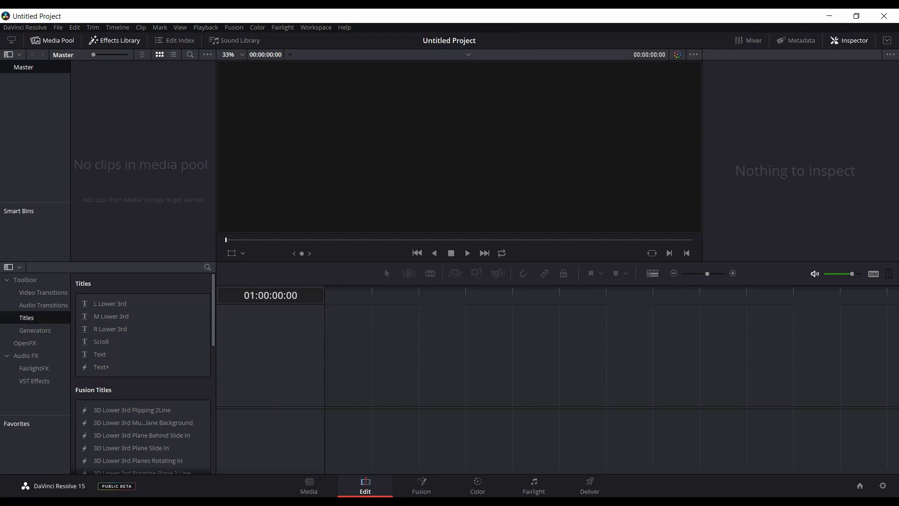
Step: Import 20171027_105958.mp4, matching the project frame rate, and place it on Timeline 1
{"action": "left_click", "coordinate": [346, 461]}
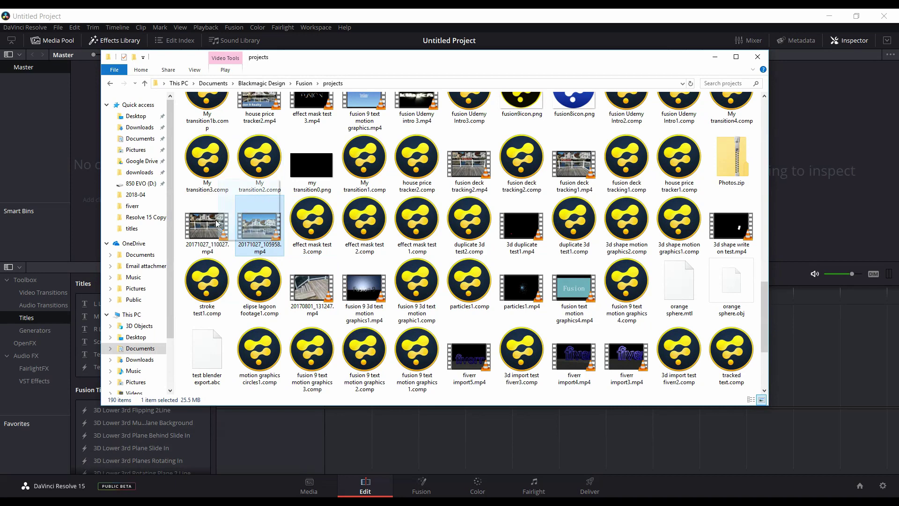
{"action": "left_click_drag", "start_coordinate": [257, 225], "coordinate": [89, 158]}
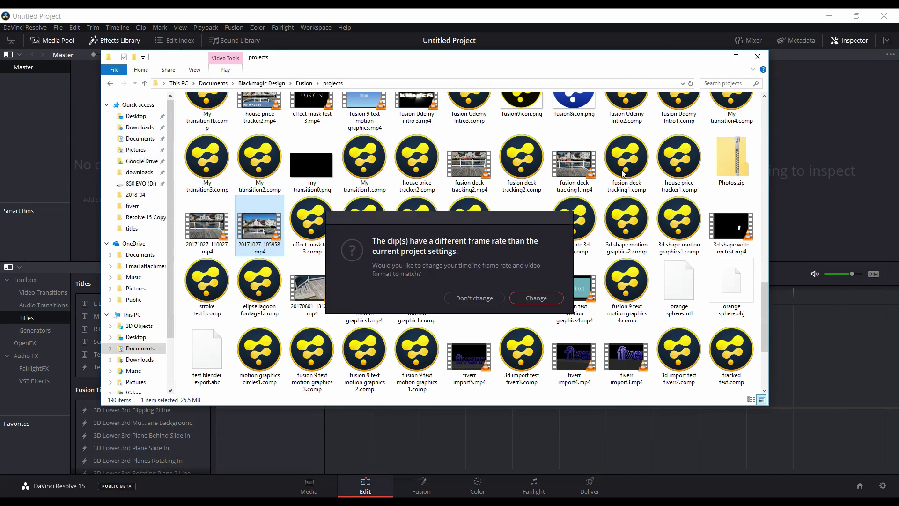
{"action": "left_click", "coordinate": [536, 298]}
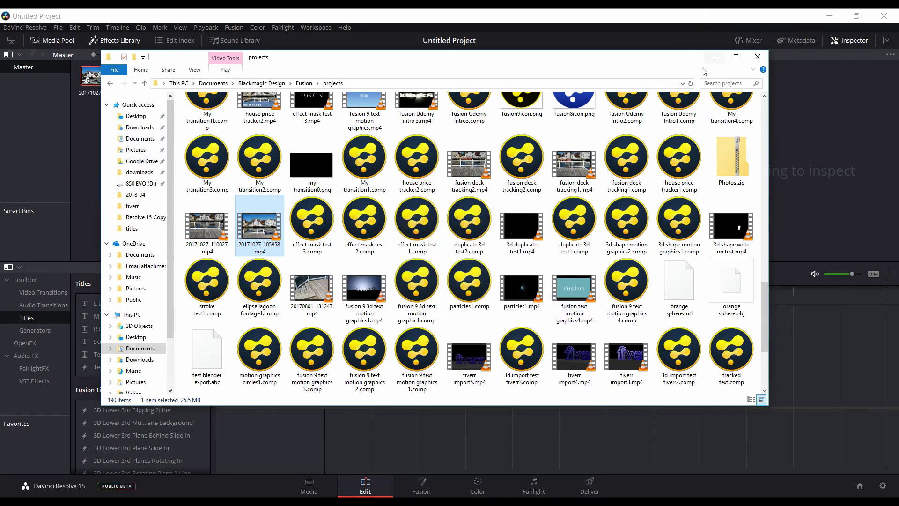
{"action": "left_click", "coordinate": [714, 56]}
{"action": "left_click_drag", "start_coordinate": [95, 77], "coordinate": [319, 389]}
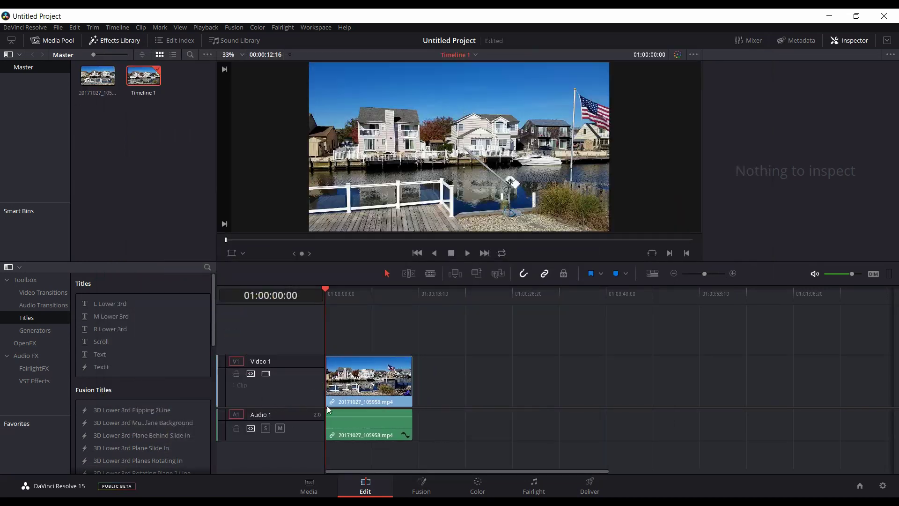
Step: Drag the Side Circle Text title from the Titles list onto Video 2 above the clip
{"action": "scroll", "coordinate": [117, 398], "scroll_direction": "down", "scroll_amount": 5}
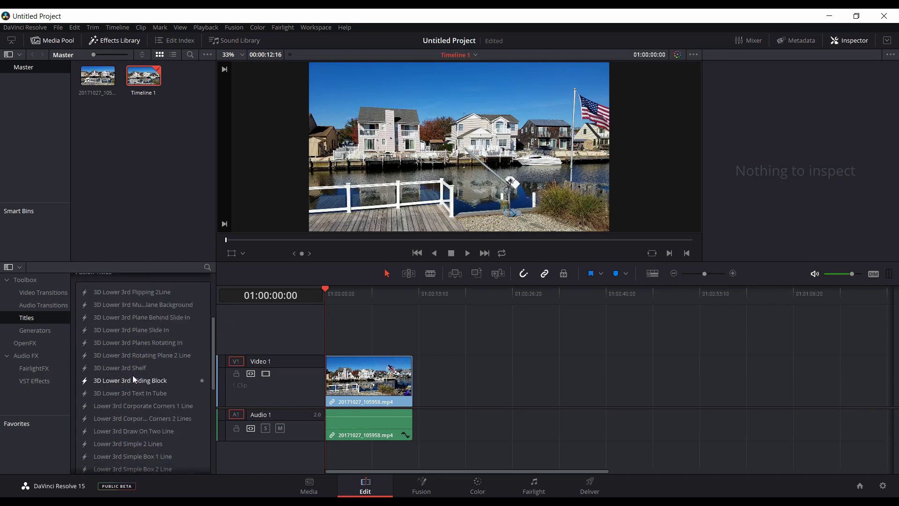
{"action": "scroll", "coordinate": [133, 380], "scroll_direction": "up", "scroll_amount": 1}
{"action": "scroll", "coordinate": [133, 373], "scroll_direction": "down", "scroll_amount": 6}
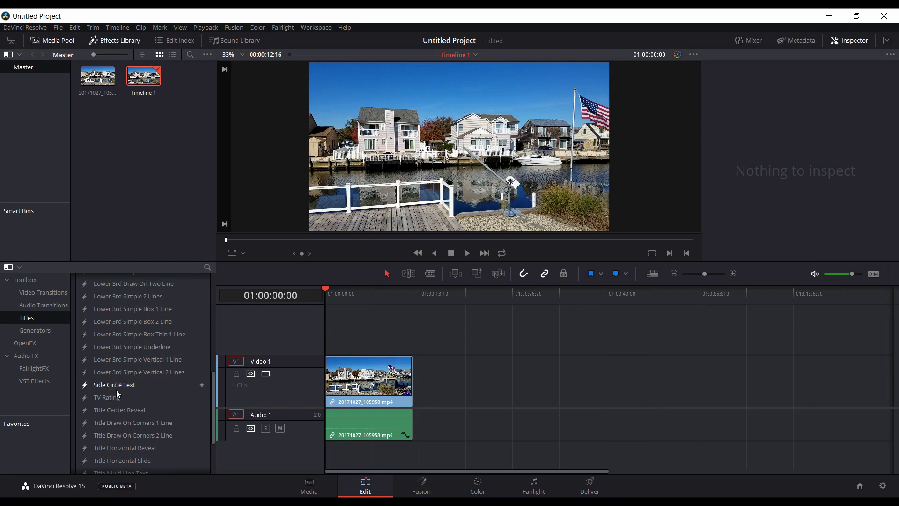
{"action": "left_click", "coordinate": [114, 387]}
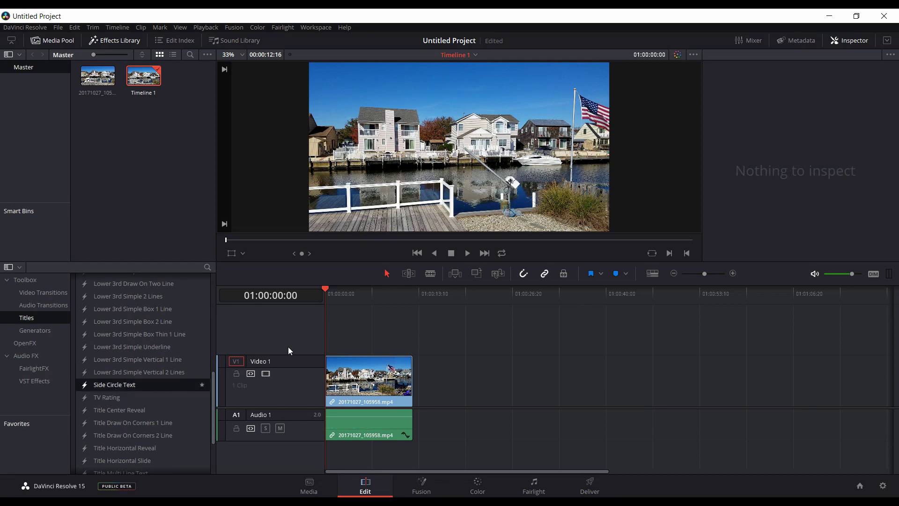
{"action": "left_click_drag", "start_coordinate": [347, 339], "coordinate": [331, 345]}
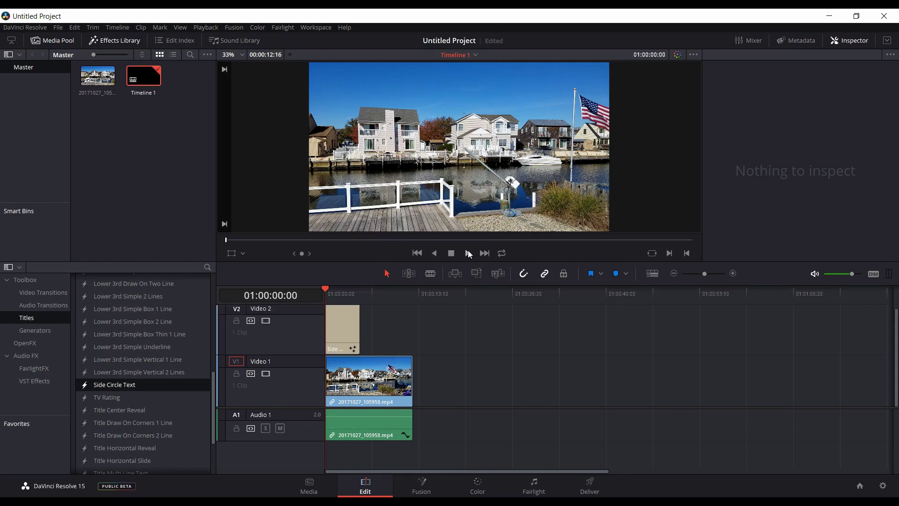
Step: Play back the Side Circle Text title, then park the playhead at 01:00:03:20
{"action": "left_click", "coordinate": [468, 252]}
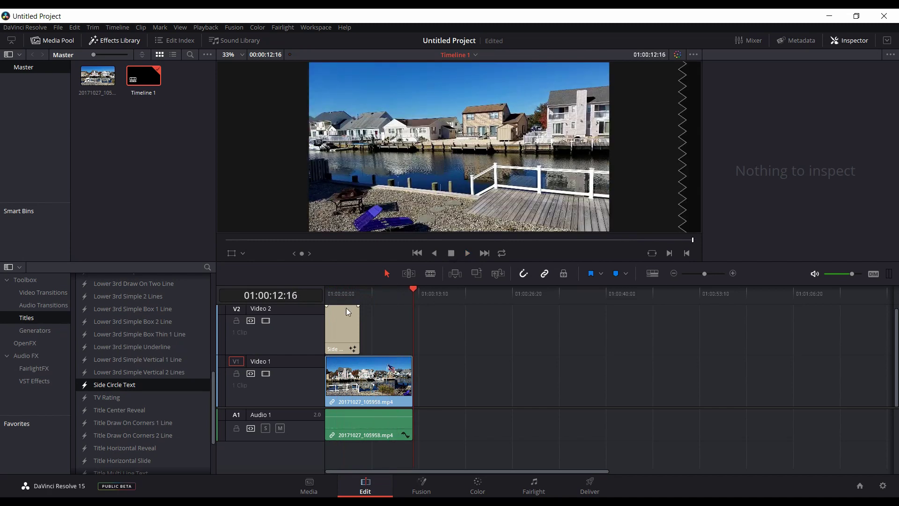
{"action": "left_click", "coordinate": [350, 293]}
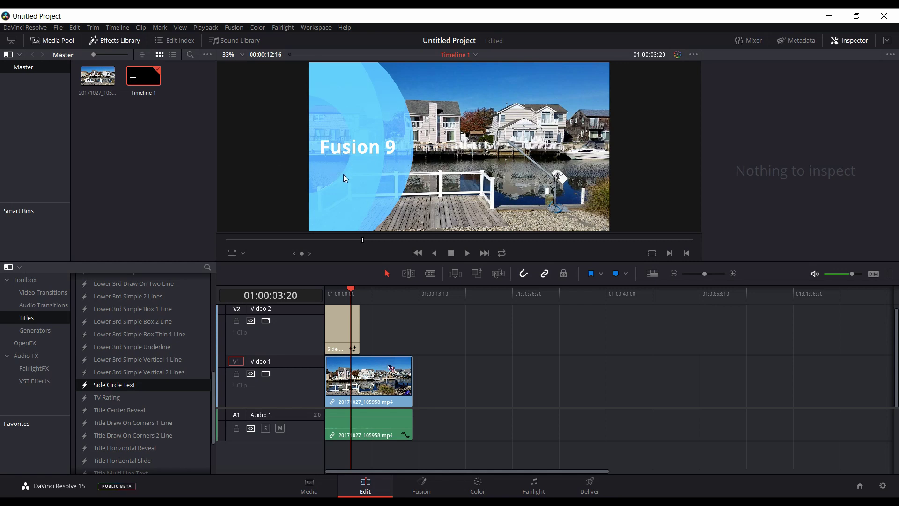
Step: In the title's Inspector, keep the Regular font style and replace 'Fusion 9' with 'Resolve'
{"action": "left_click", "coordinate": [345, 324]}
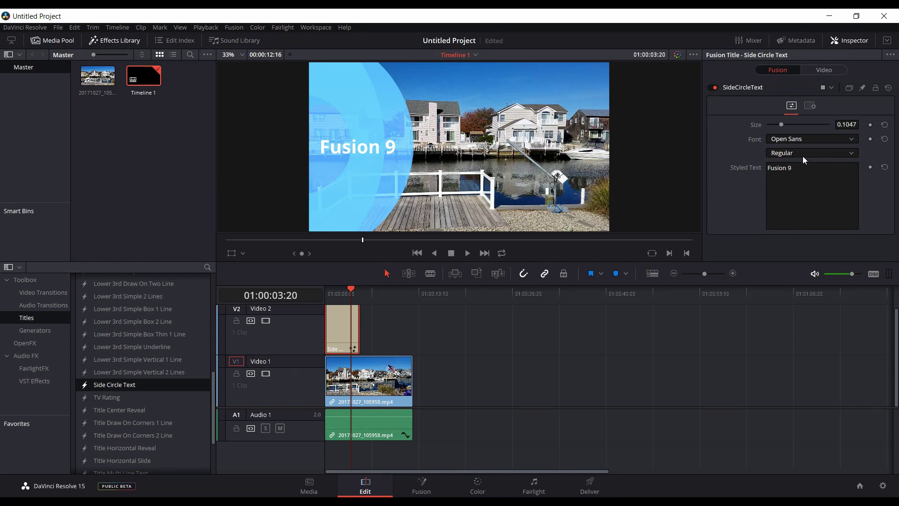
{"action": "left_click", "coordinate": [852, 154]}
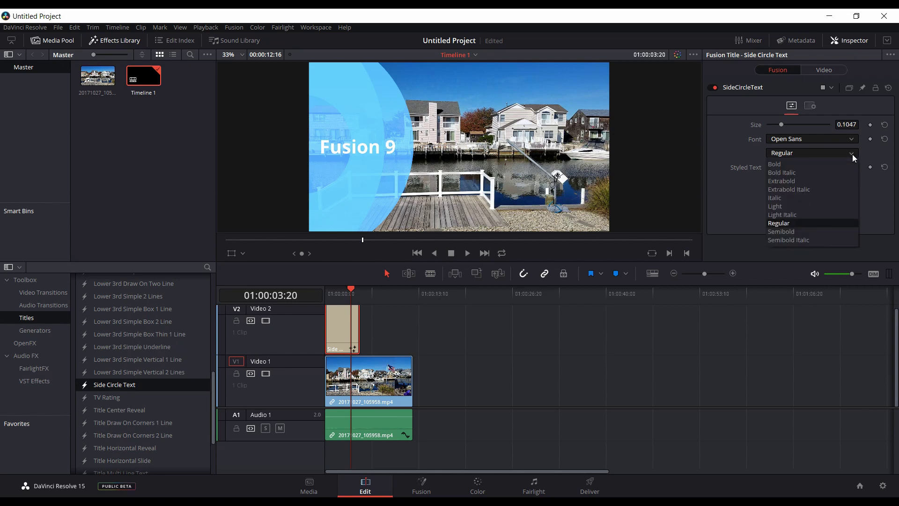
{"action": "left_click", "coordinate": [852, 153]}
{"action": "left_click_drag", "start_coordinate": [800, 167], "coordinate": [741, 160]}
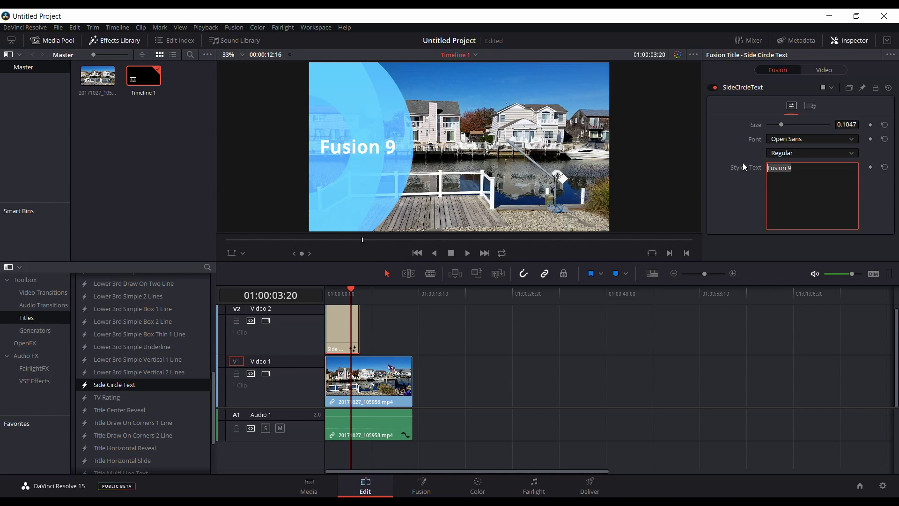
{"action": "type", "text": "Resolve"}
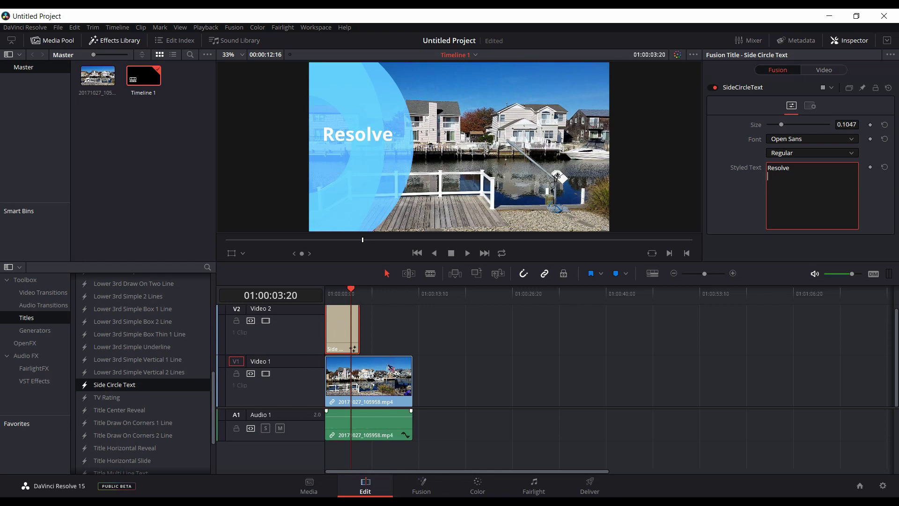
{"action": "mouse_move", "coordinate": [448, 503]}
{"action": "scroll", "coordinate": [171, 387], "scroll_direction": "up", "scroll_amount": 8}
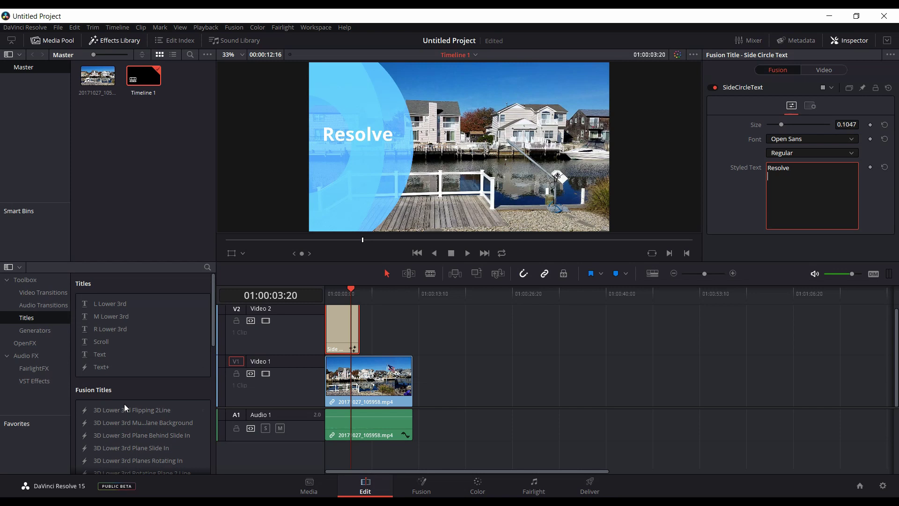
{"action": "scroll", "coordinate": [140, 406], "scroll_direction": "down", "scroll_amount": 3}
{"action": "scroll", "coordinate": [140, 407], "scroll_direction": "down", "scroll_amount": 3}
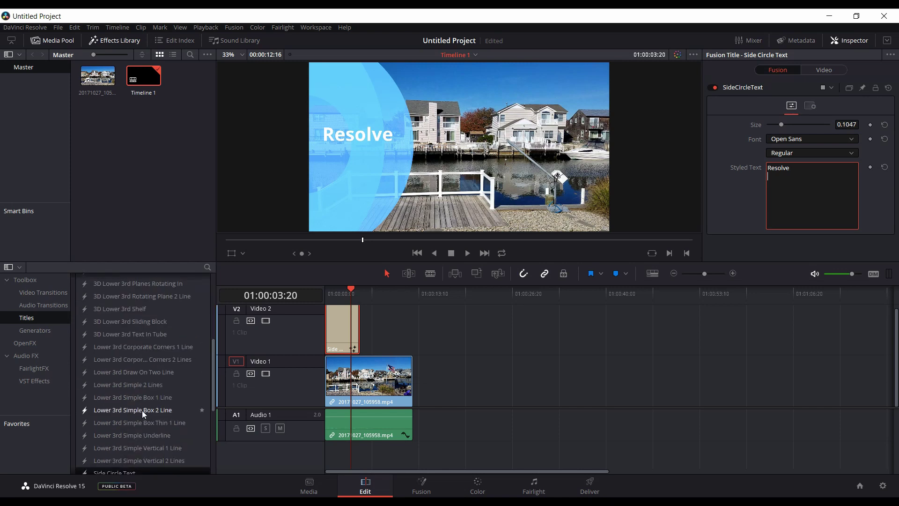